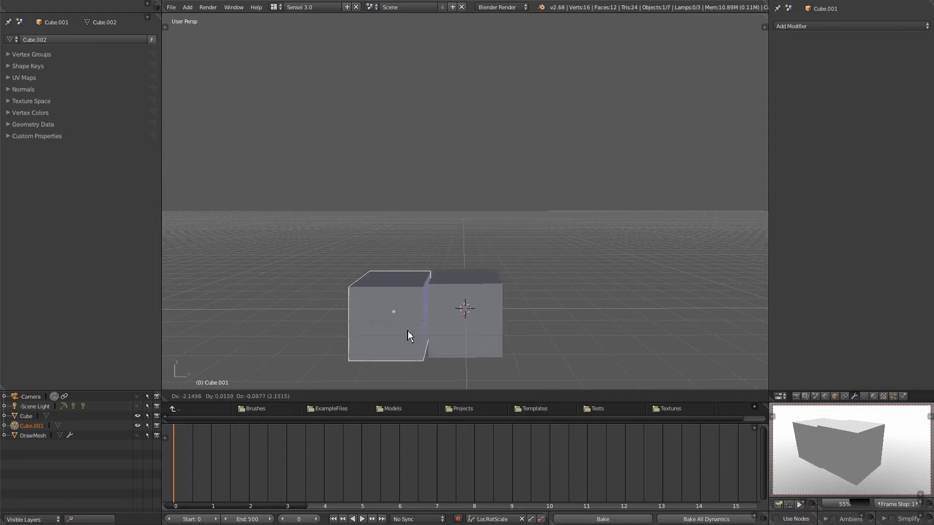
Place two duplicates of the cube in a row beside it and a third copy about 3 units above the last one
left_click(402, 327)
key("shift+d")
left_click(304, 332)
key("shift+d")
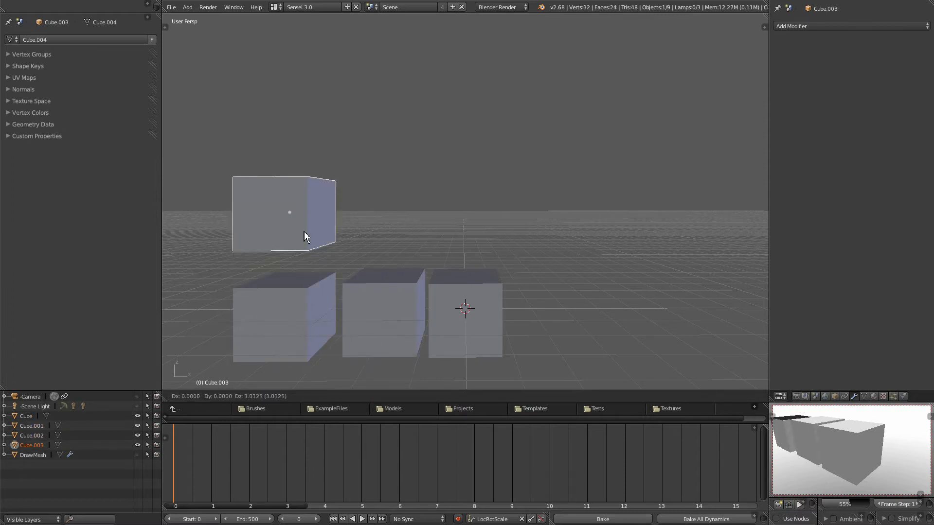
left_click(305, 232)
Duplicate the raised cube three times across the upper row and add one copy below to complete two rows of four
key("shift+d")
left_click(401, 239)
key("shift+d")
left_click(496, 229)
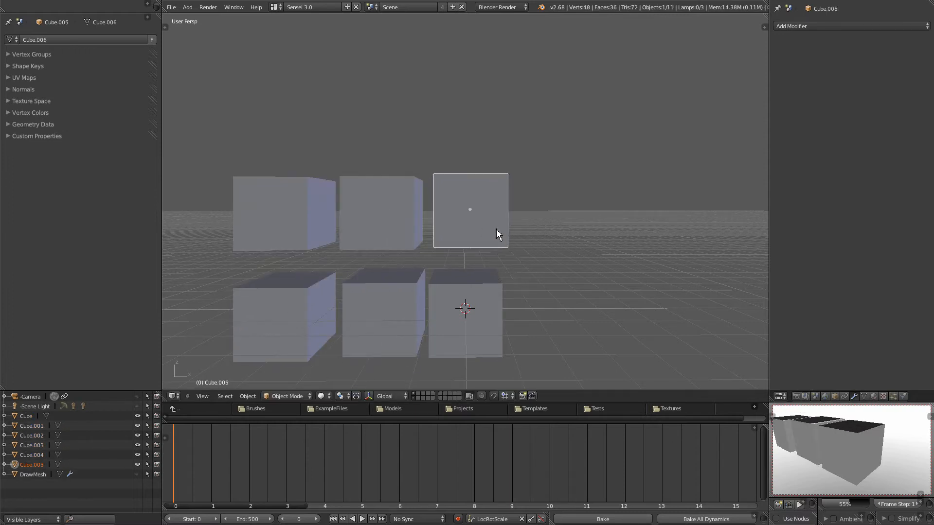
key("shift+d")
left_click(598, 227)
key("shift+d")
left_click(591, 336)
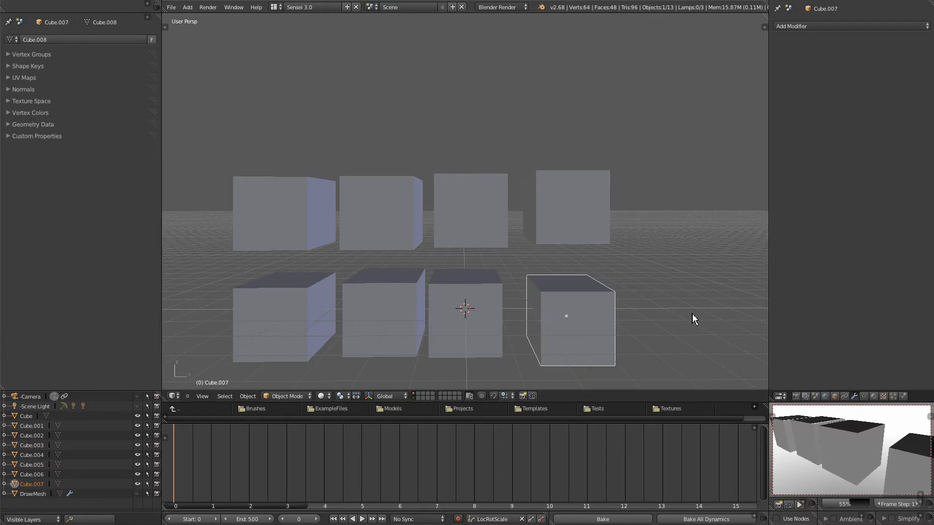
Select the four lower cubes together, and replace that selection with the three rightmost cubes of the upper row
right_click(496, 322, "shift")
right_click(395, 320, "shift")
right_click(285, 320, "shift")
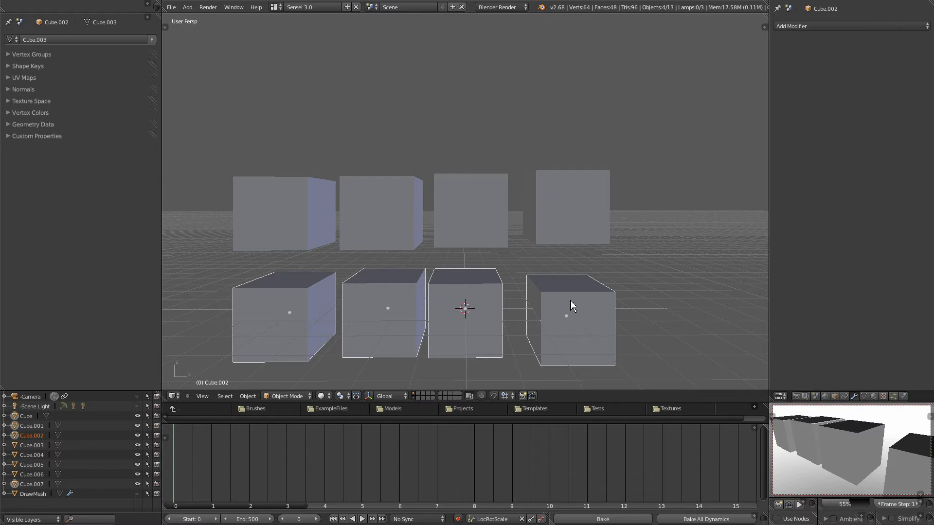
right_click(586, 214)
right_click(501, 218, "shift")
right_click(395, 221, "shift")
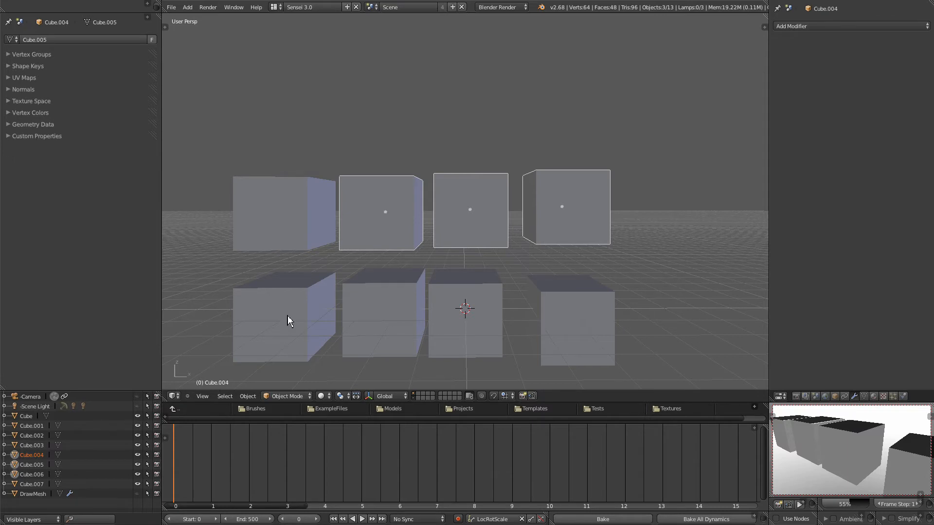
Look at the 3D View theme settings in User Preferences, open and cancel the theme installation, and return to the 3D view
left_click(176, 396)
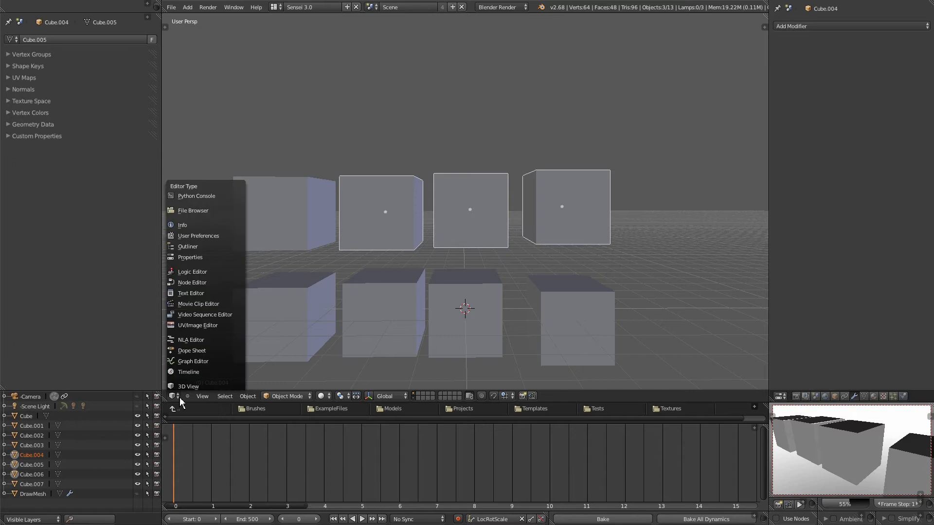
left_click(204, 237)
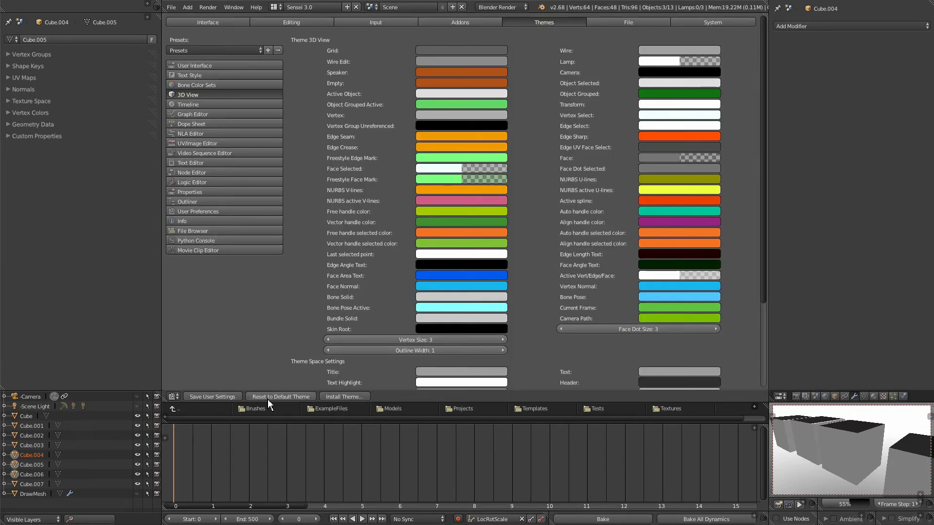
left_click(351, 398)
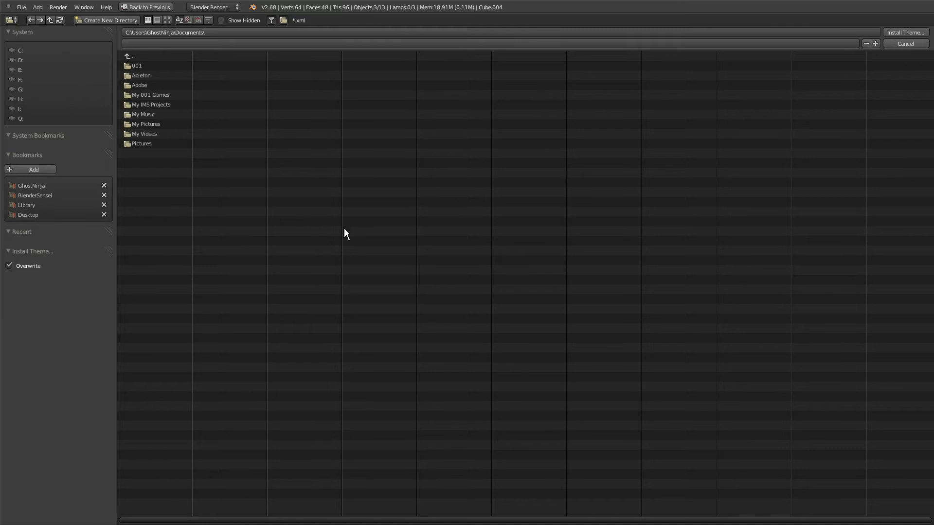
left_click(917, 44)
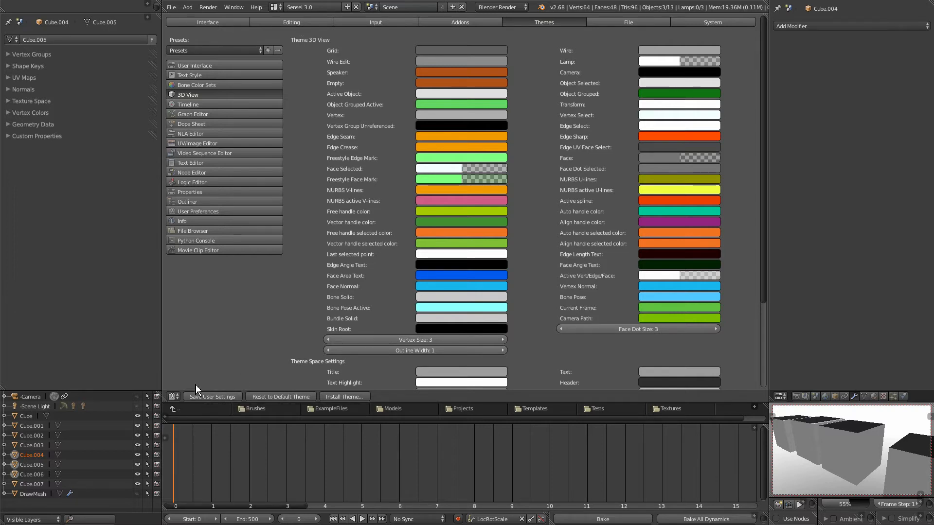
left_click(178, 398)
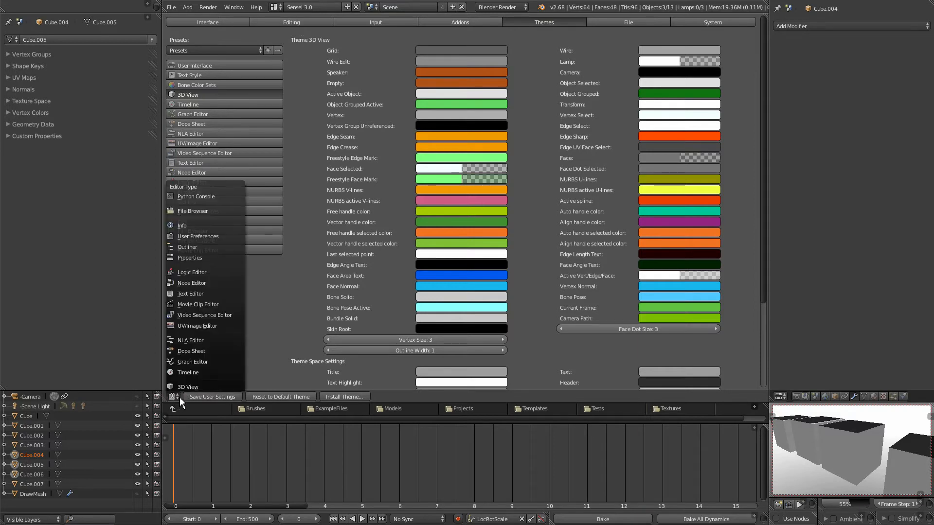
left_click(187, 387)
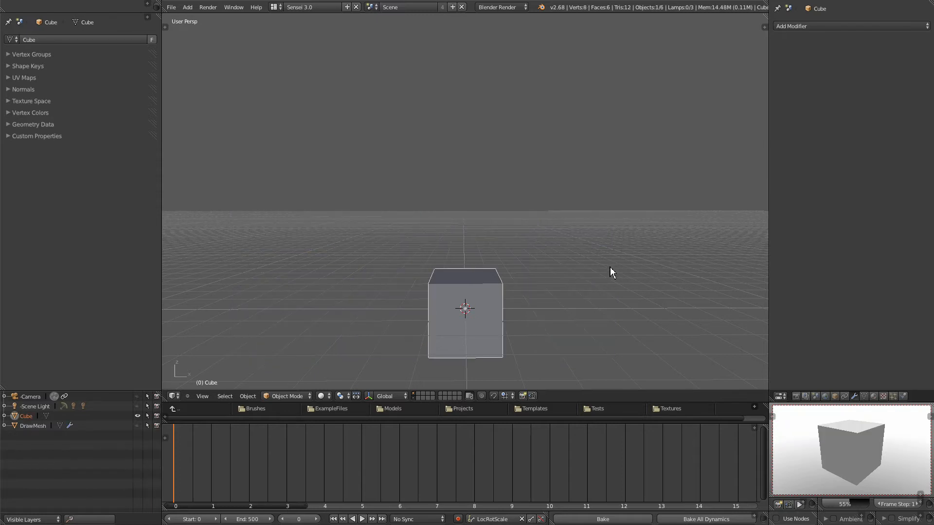
Add a plane at the cube's location and scale it up into a large ground surface
key("shift+a")
left_click(652, 266)
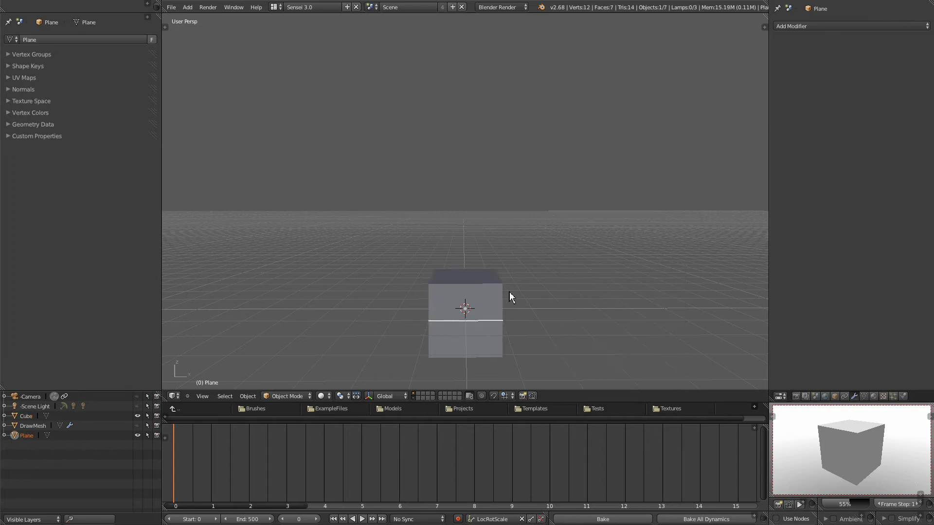
key("s")
left_click(629, 94)
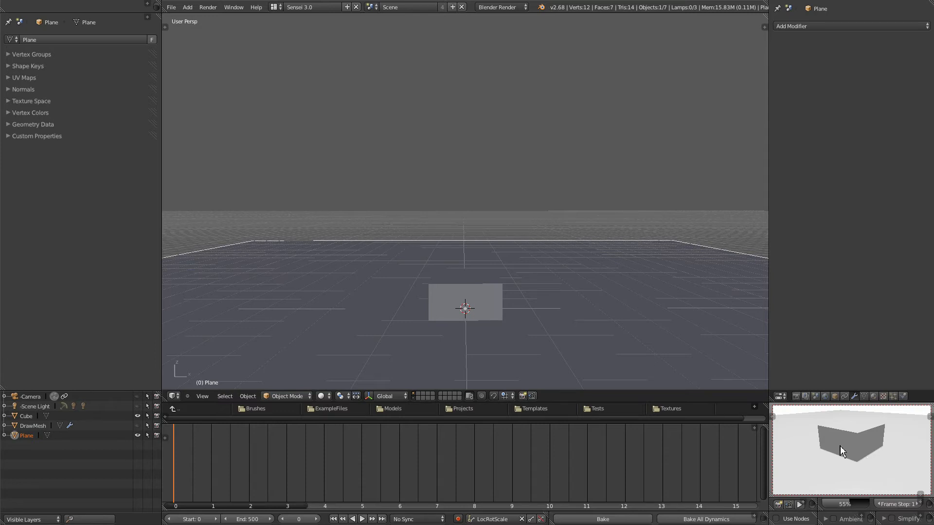
Check the scene in Solid viewport shading and switch the shading to Texture
mouse_move(599, 267)
middle_mouse_down()
mouse_move(525, 315)
mouse_move(528, 349)
mouse_move(593, 270)
mouse_move(586, 278)
middle_mouse_up()
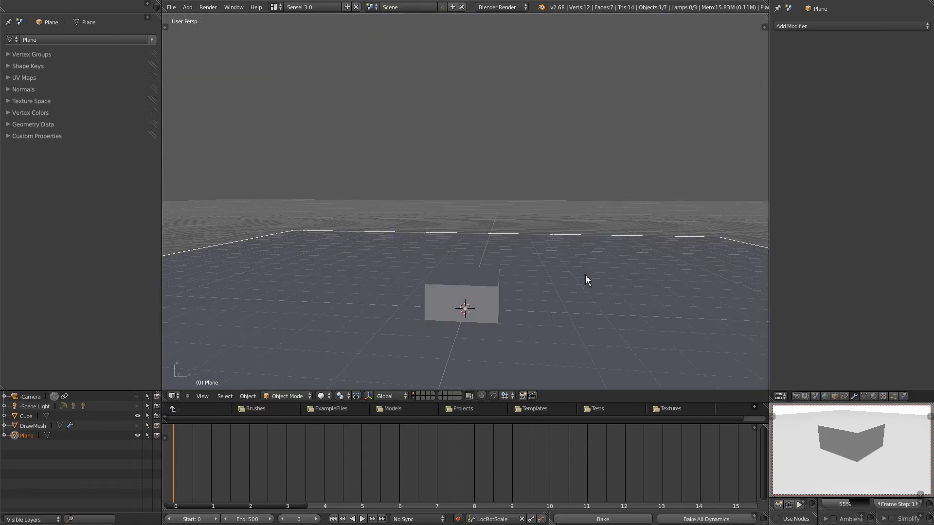
left_click(321, 396)
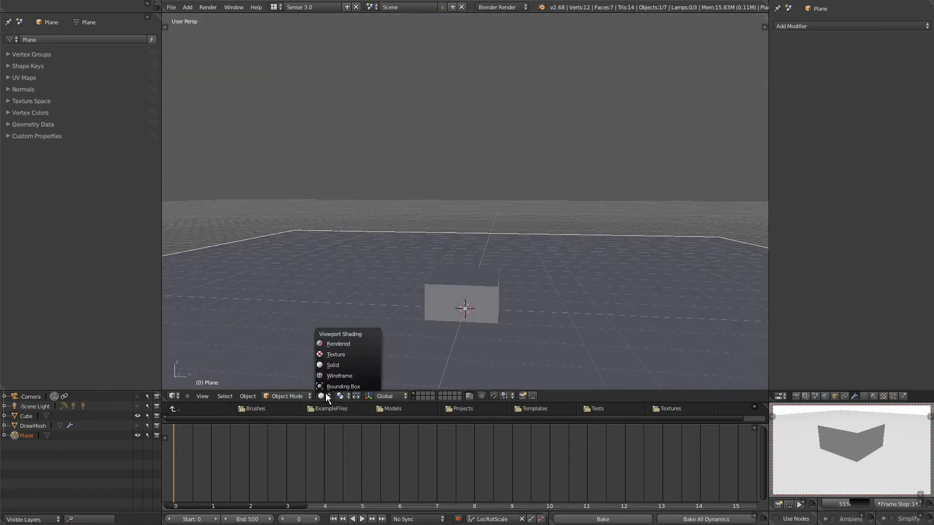
left_click(340, 366)
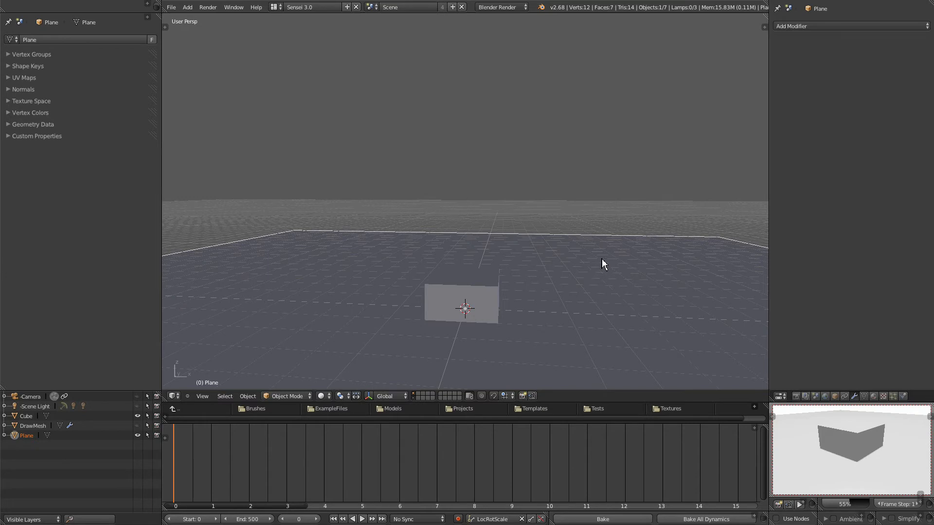
middle_click_drag(603, 259, 550, 270)
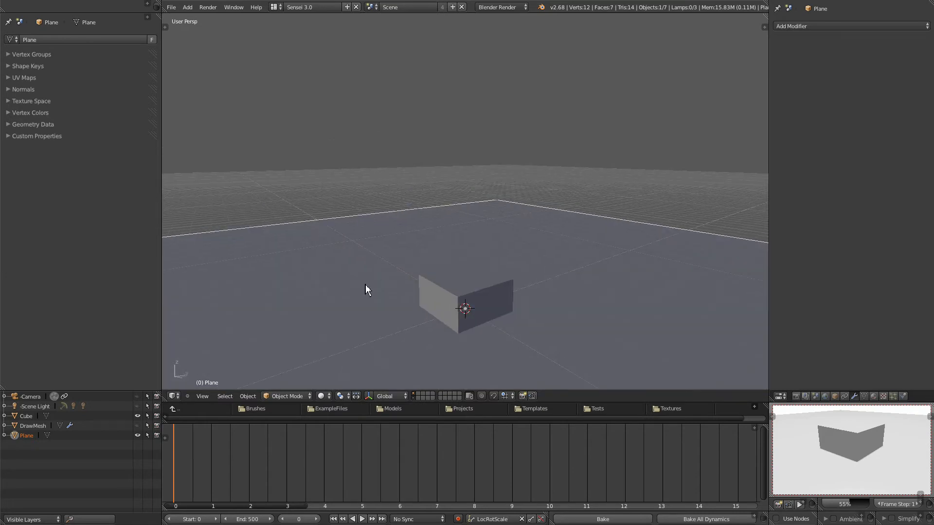
left_click(331, 400)
left_click(329, 397)
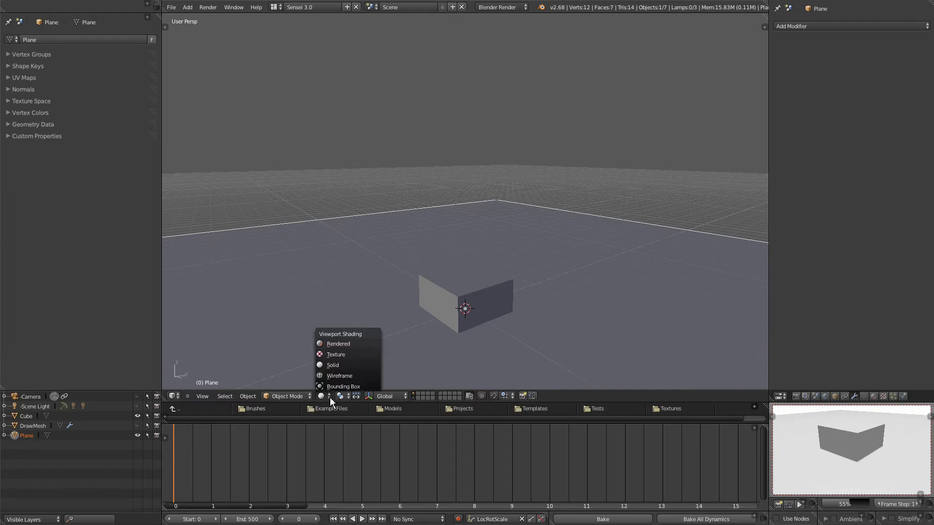
left_click(337, 355)
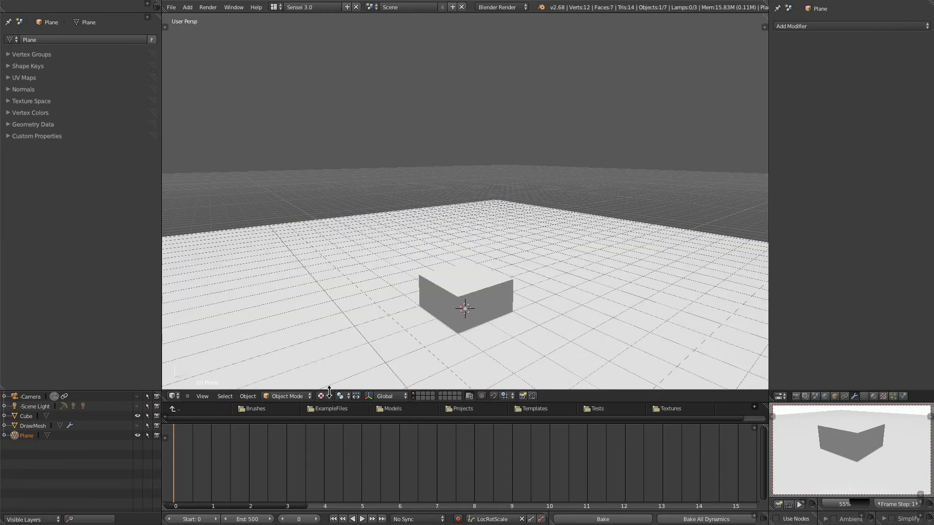
Give the ground plane a new material and darken its diffuse color to a grey of about 0.334 in R, G and B
scroll(526, 244, "down", 2)
middle_click_drag(467, 289, 619, 271)
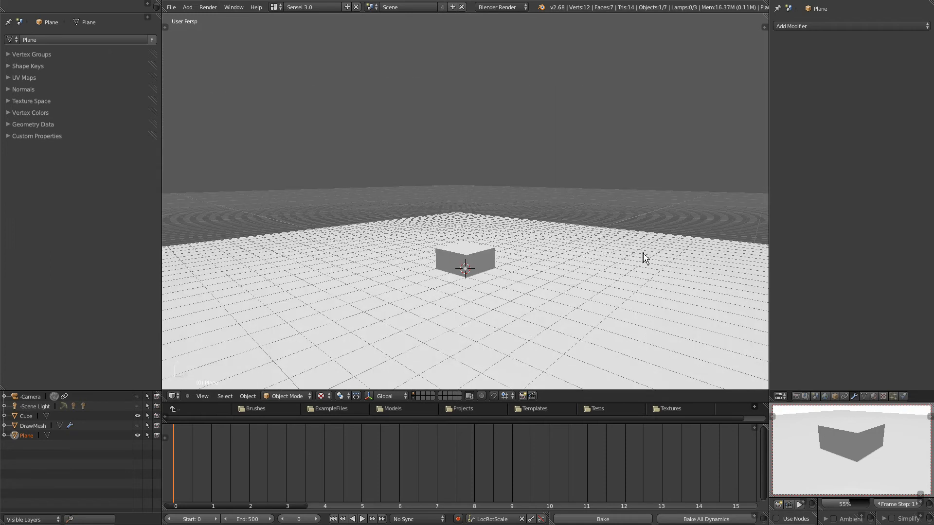
left_click(875, 396)
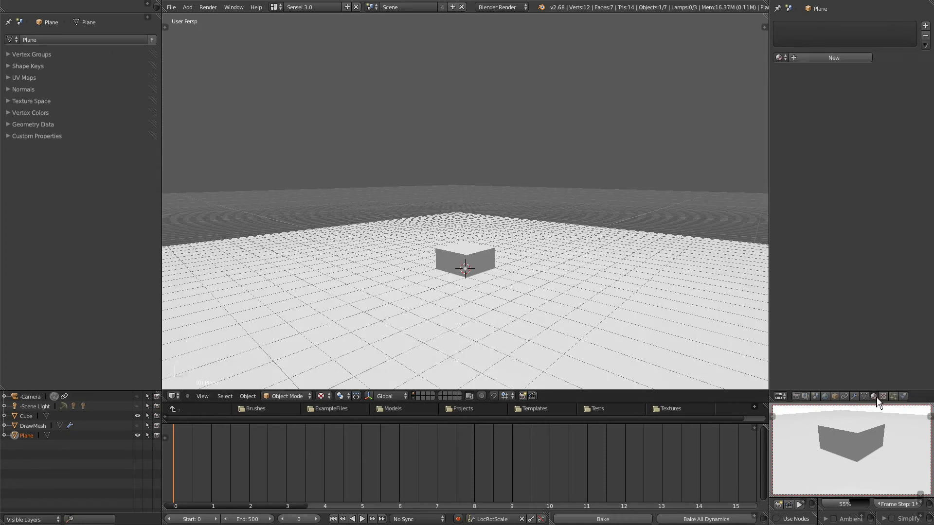
left_click(851, 61)
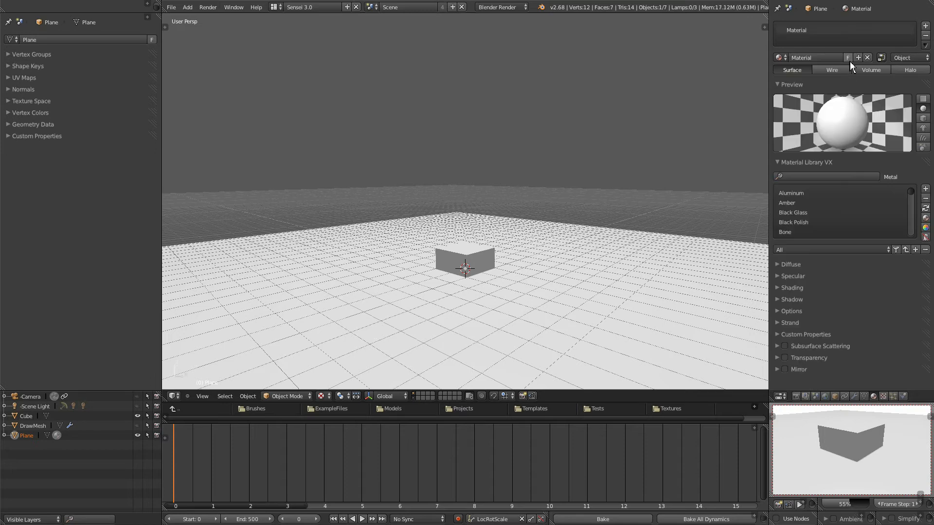
left_click(780, 265)
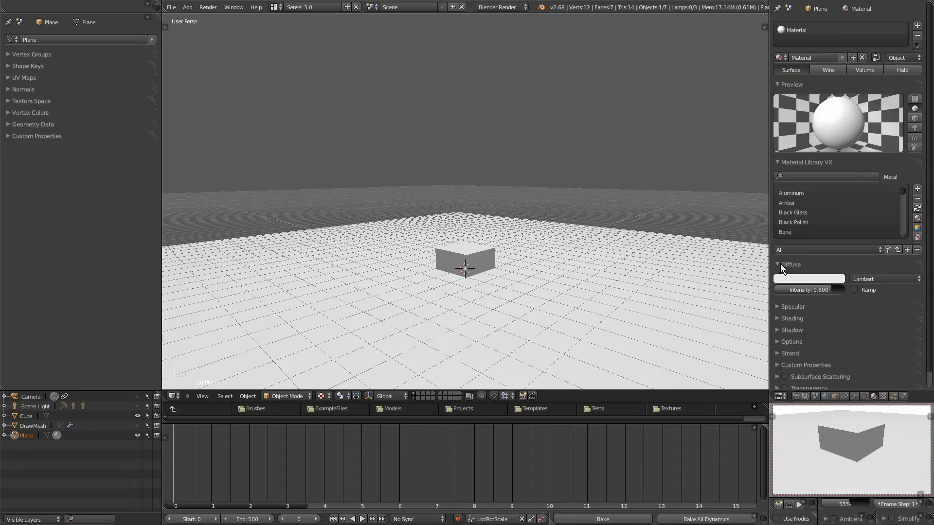
left_click(815, 280)
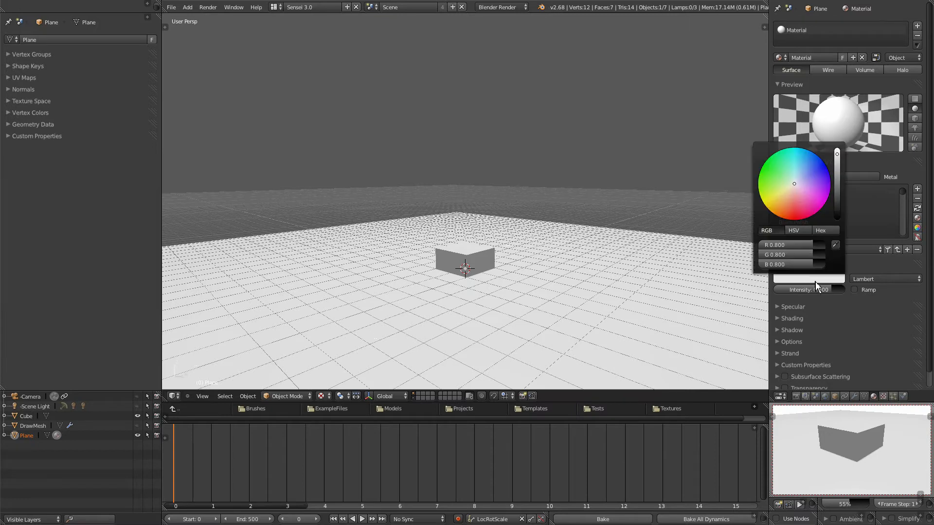
left_click_drag(840, 164, 840, 171)
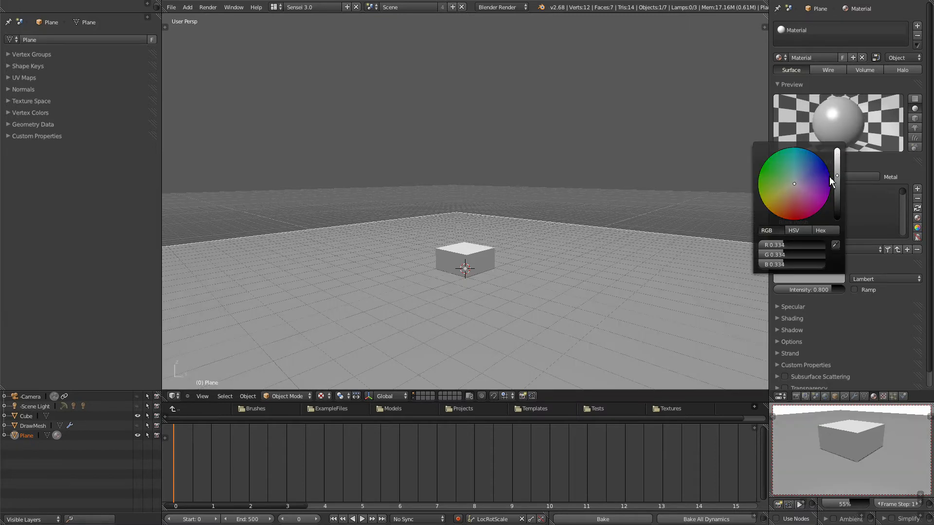
Select all objects and raise the cube and the ground plane together along the Z axis
middle_click_drag(602, 155, 530, 250)
scroll(461, 258, "up", 2)
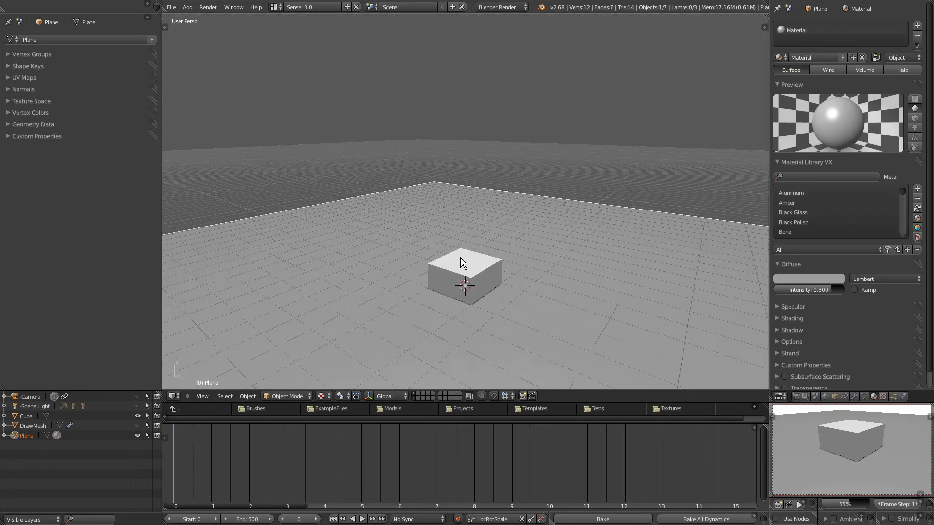
scroll(579, 292, "down", 2)
middle_click_drag(537, 286, 558, 279)
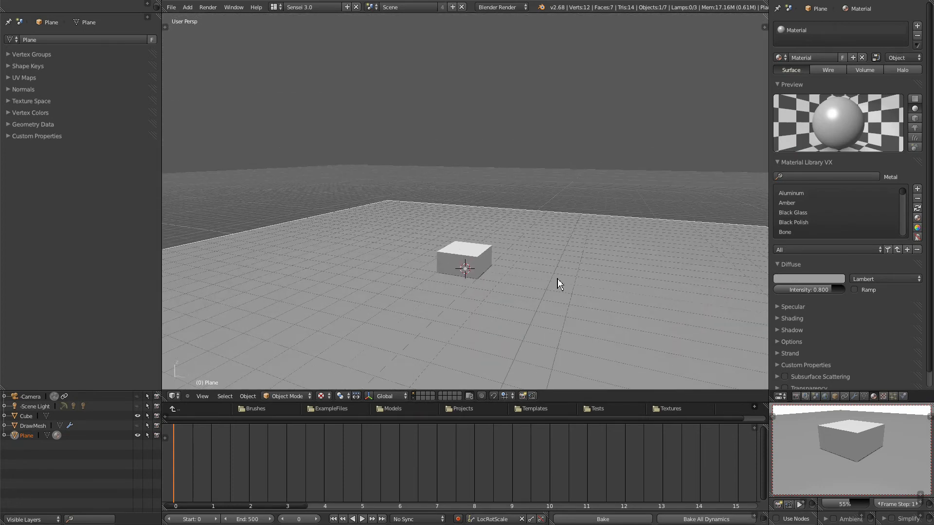
key("a")
key("g")
key("z")
left_click(509, 256)
Select the cube and raise it along the Z axis until it floats clear of the ground plane
scroll(509, 256, "down", 1)
scroll(509, 255, "up", 2)
middle_click_drag(509, 268, 518, 287)
scroll(516, 292, "down", 8)
scroll(518, 287, "up", 9)
right_click(484, 322)
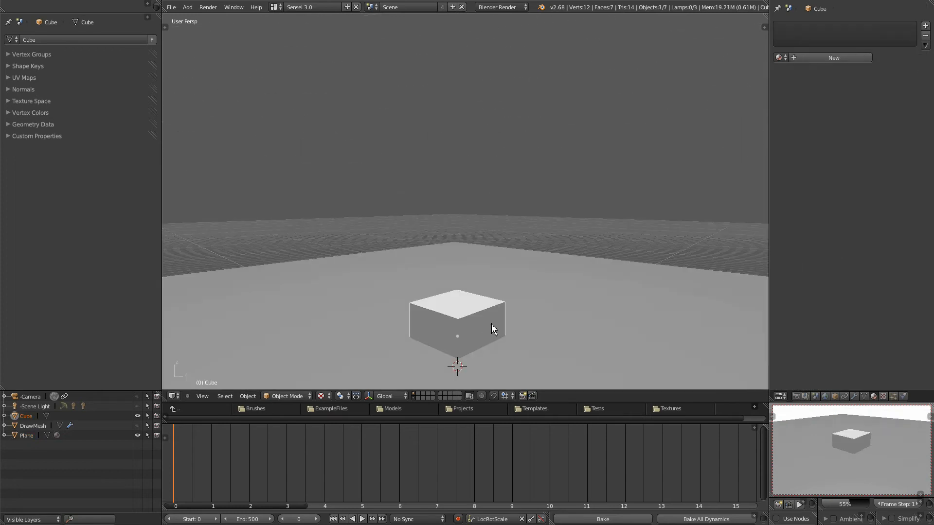
key("g")
key("z")
left_click(495, 248)
Add a Subdivision Surface modifier to the cube with 3 view subdivisions and 5 render subdivisions
middle_click_drag(499, 304, 501, 346)
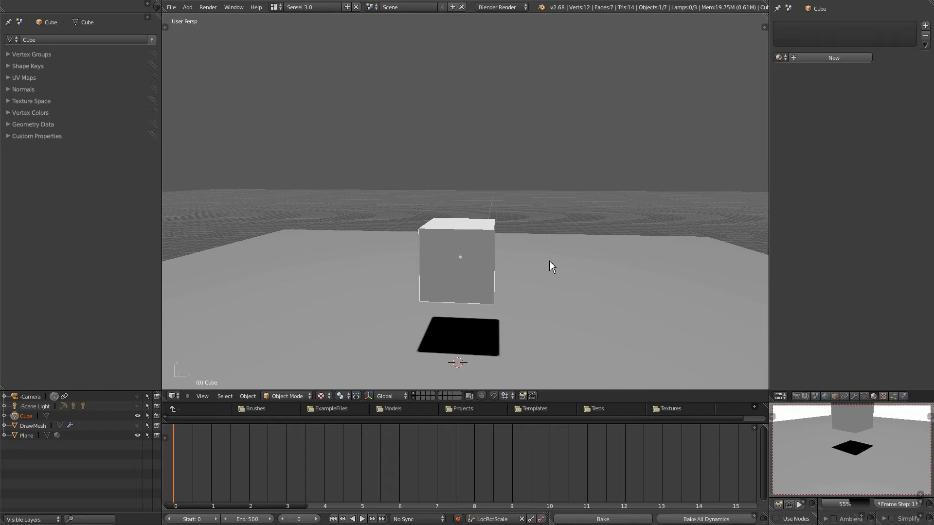
key("ctrl+1")
middle_click_drag(553, 267, 538, 290)
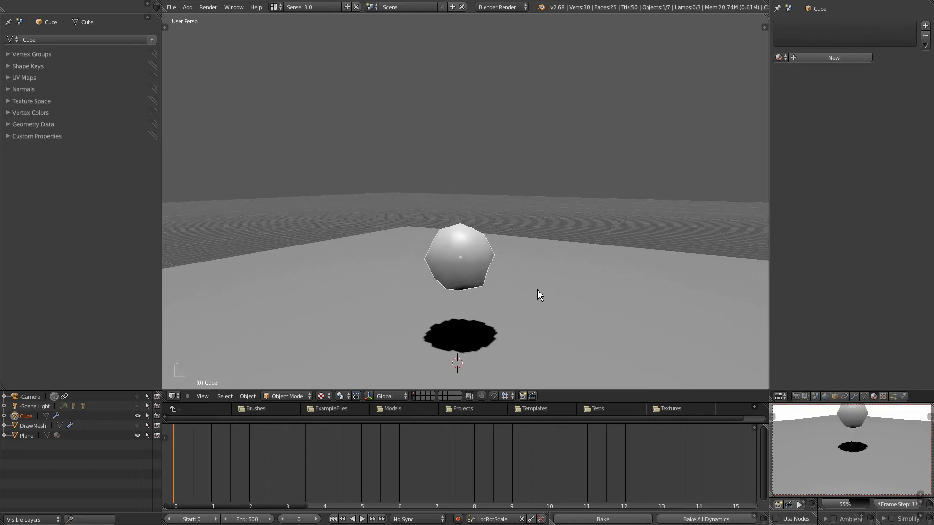
left_click(855, 397)
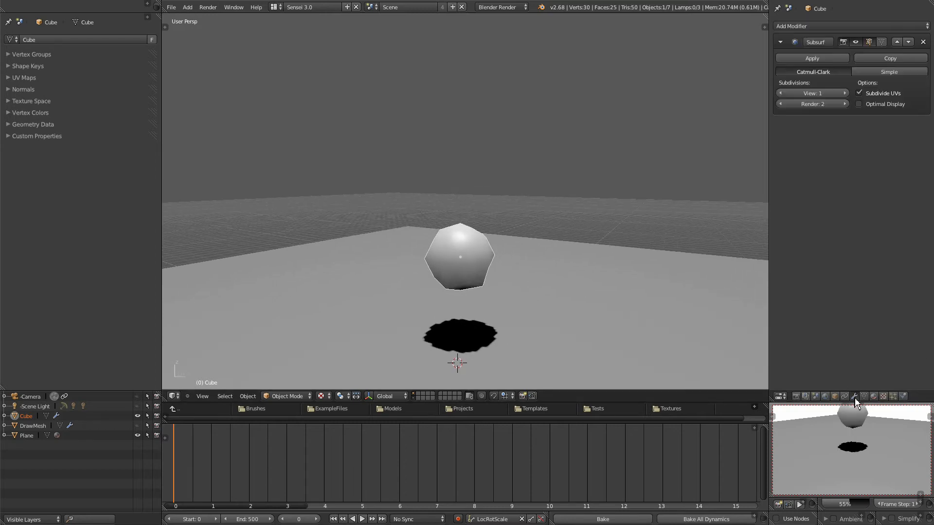
left_click(844, 95)
left_click(844, 94)
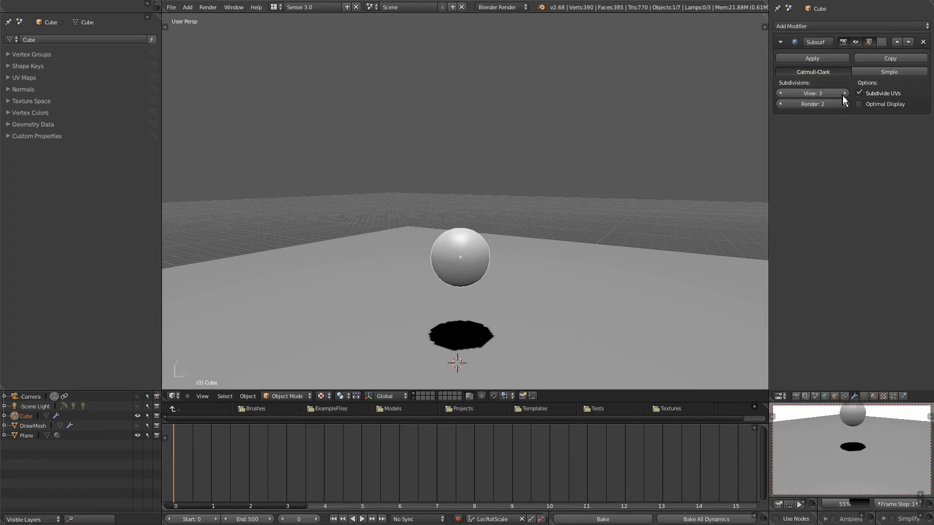
left_click(845, 104)
left_click(845, 104)
left_click(845, 105)
Enlarge the rounded cube, move it slightly higher above the ground plane, and inspect its shadow in the small preview
key("g")
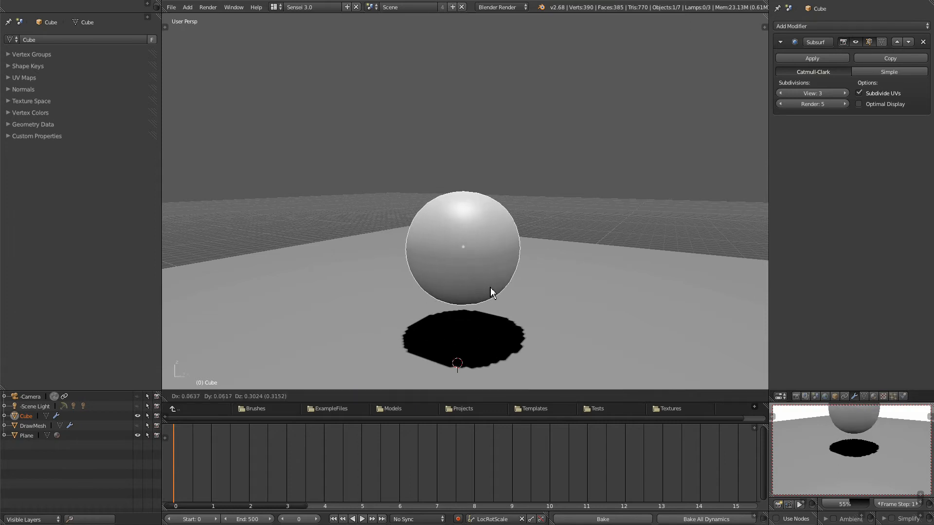
left_click(494, 273)
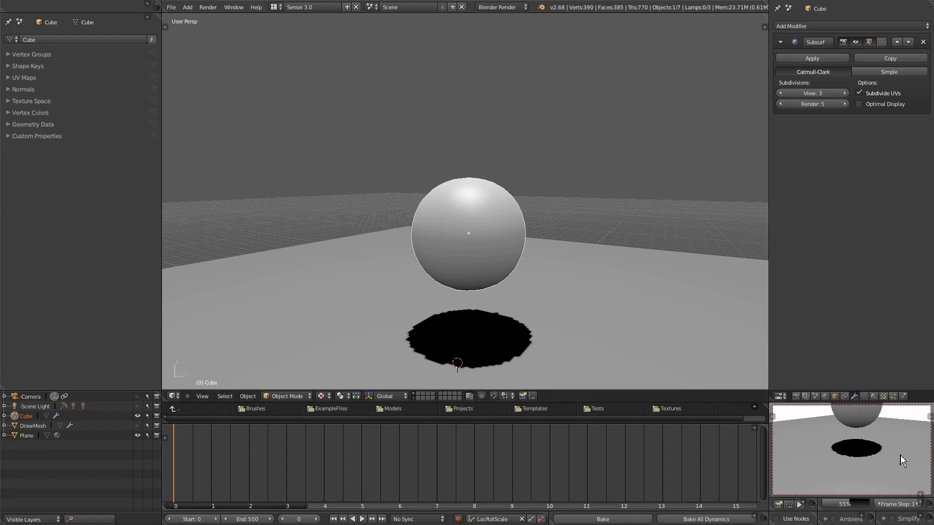
scroll(879, 460, "up", 3)
middle_click_drag(886, 451, 878, 454, "shift")
scroll(878, 454, "down", 1)
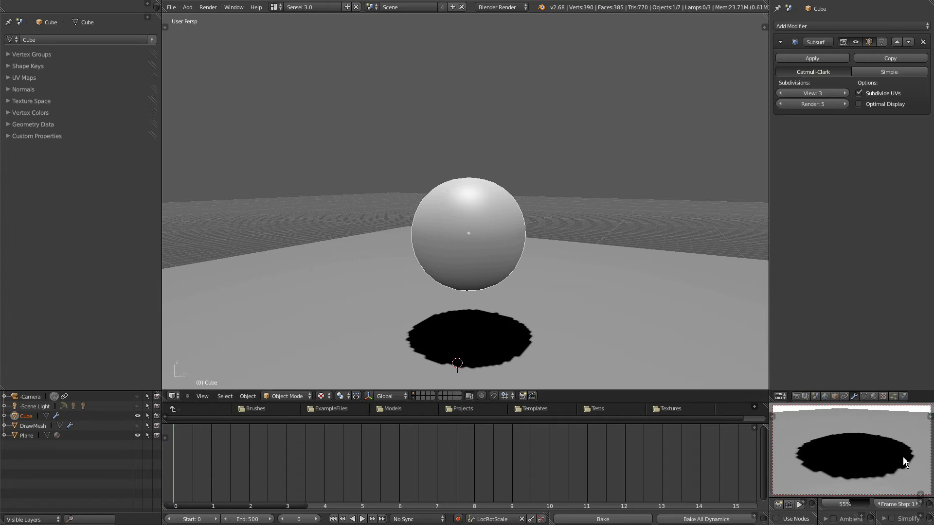
Switch the small preview to rendered shading to examine the sphere's soft shadow, and return it to textured shading
key("shift+z")
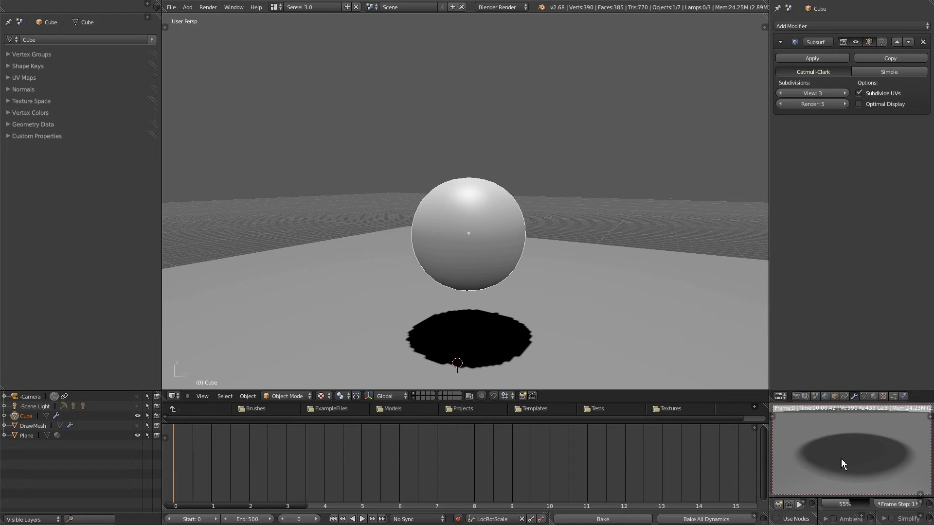
key("shift+z")
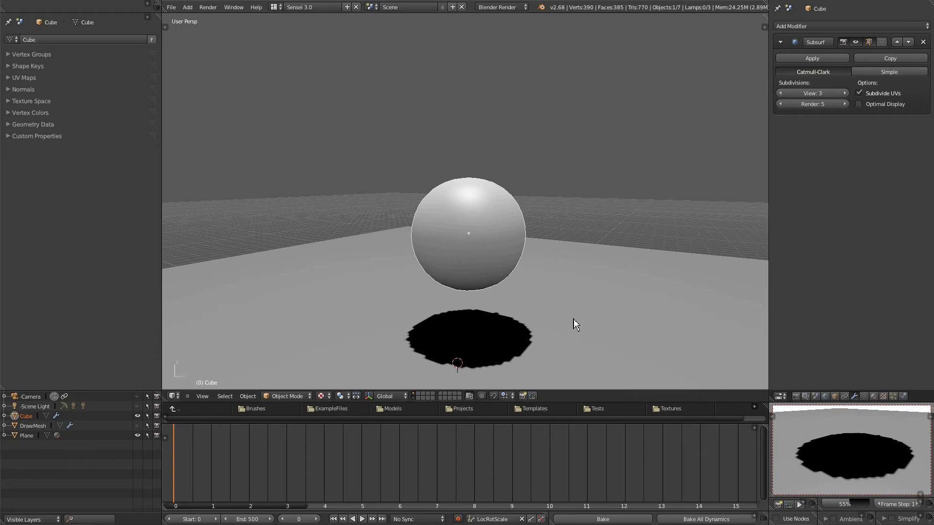
Unhide the Scene Light rig and the Camera in the viewport to view their placement around the sphere
scroll(573, 319, "down", 6)
middle_click_drag(541, 182, 548, 244, "shift")
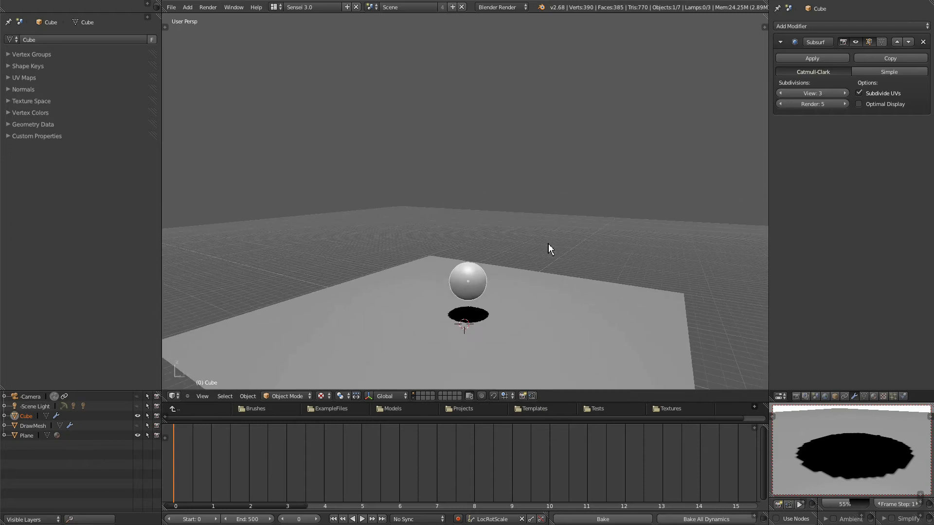
left_click(137, 408)
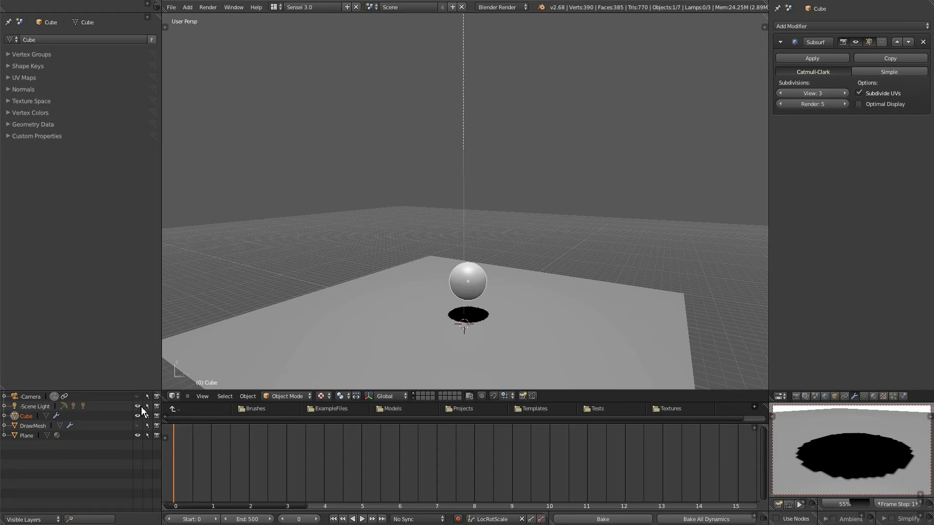
scroll(462, 168, "down", 3)
middle_click_drag(463, 167, 529, 193)
scroll(530, 193, "up", 2)
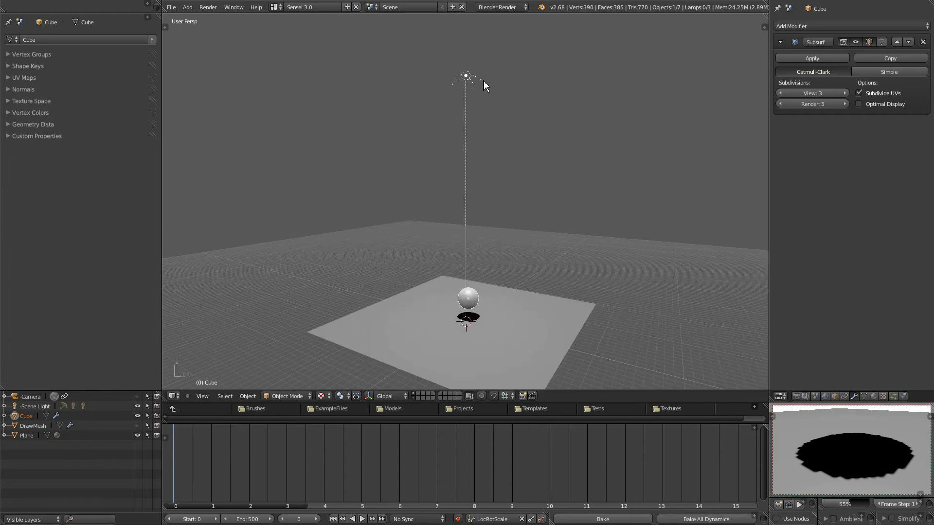
left_click(137, 397)
middle_click_drag(466, 326, 479, 283)
scroll(486, 323, "up", 3)
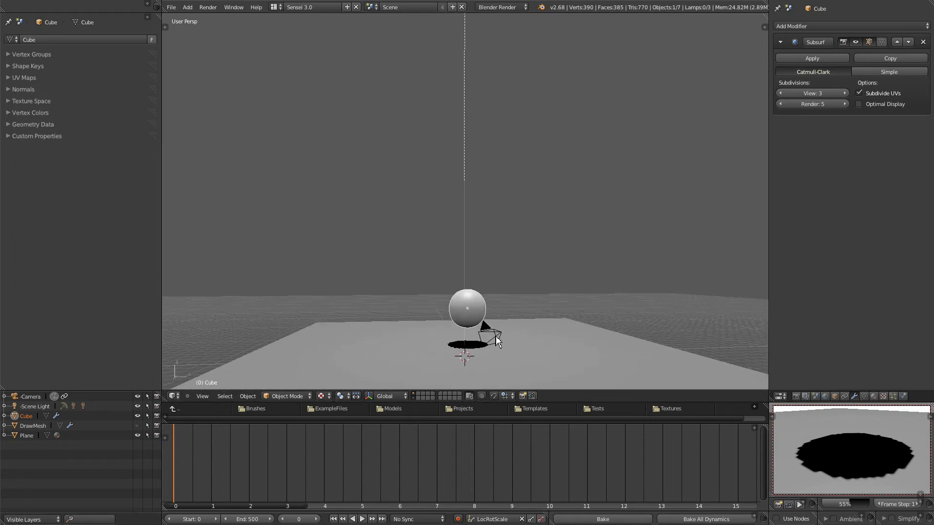
Hide the Camera and the Scene Light rig again and frame the sphere in the viewport
left_click(137, 397)
left_click(137, 406)
middle_click_drag(466, 249, 500, 296)
scroll(528, 284, "up", 1)
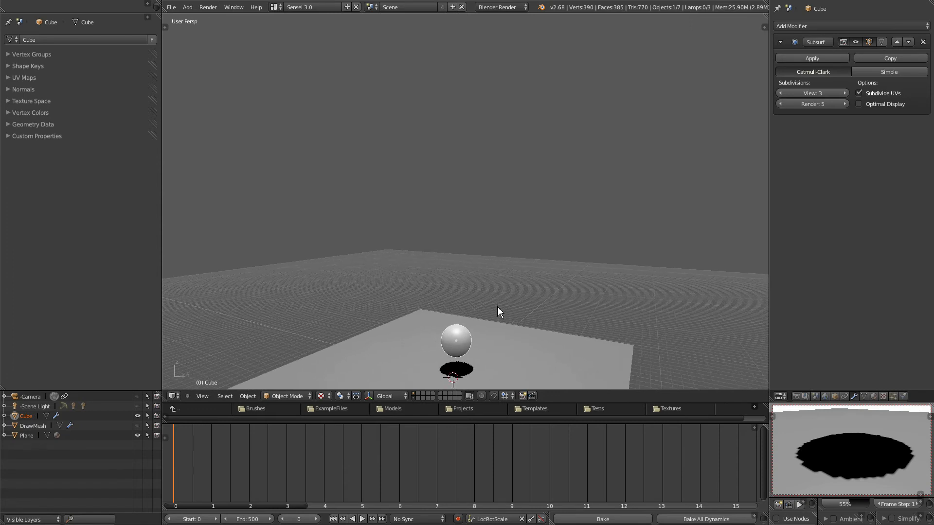
key("KP_Decimal")
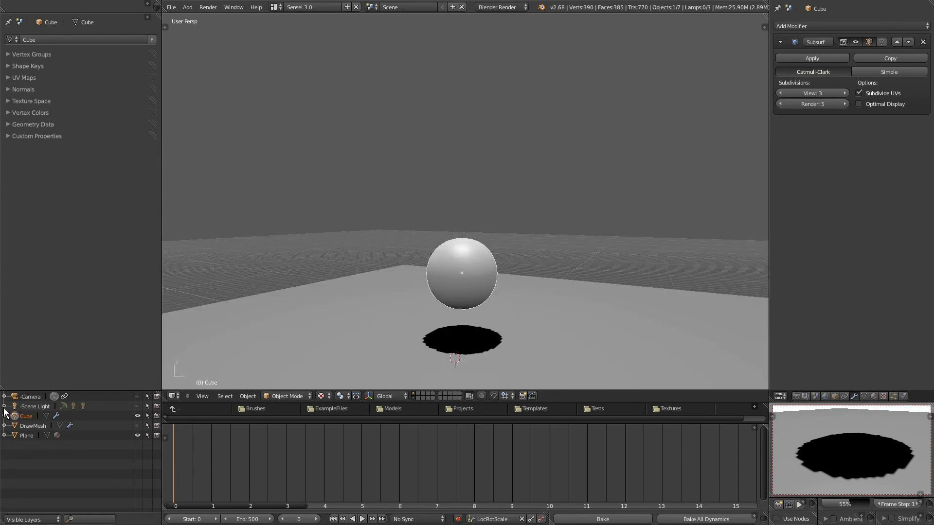
Expand the Scene Light hierarchy, select the Scene Shadows lamp, and show its shadow settings
left_click(5, 407)
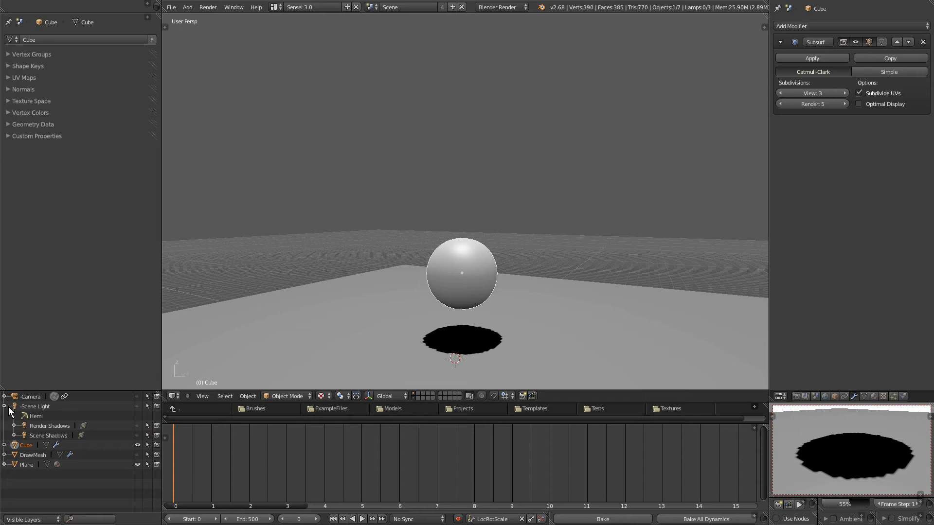
left_click(54, 438)
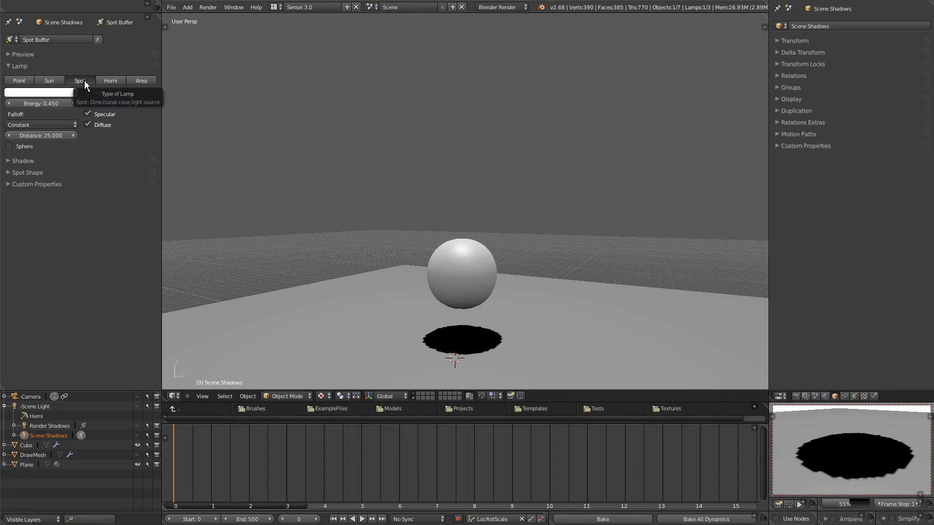
left_click(9, 160)
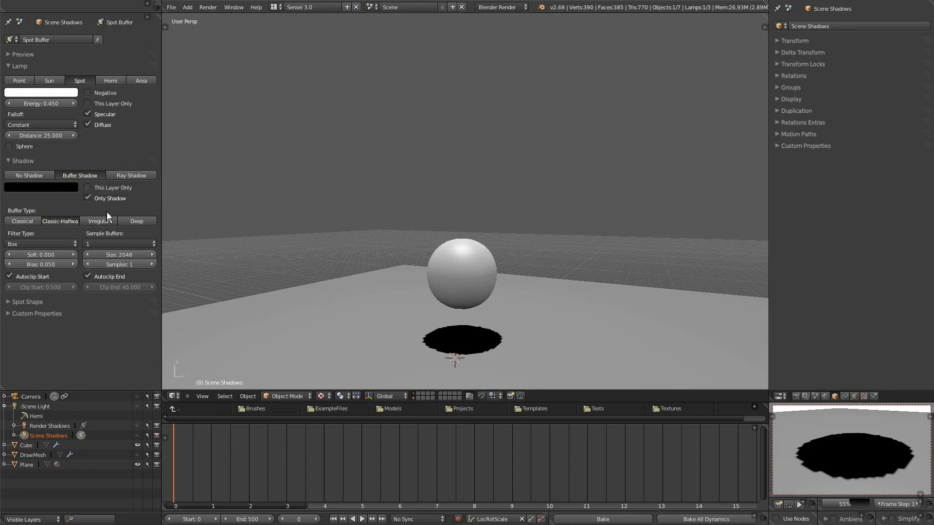
Try Ray Shadow and No Shadow on the Scene Shadows lamp and restore Buffer Shadow
left_click(135, 177)
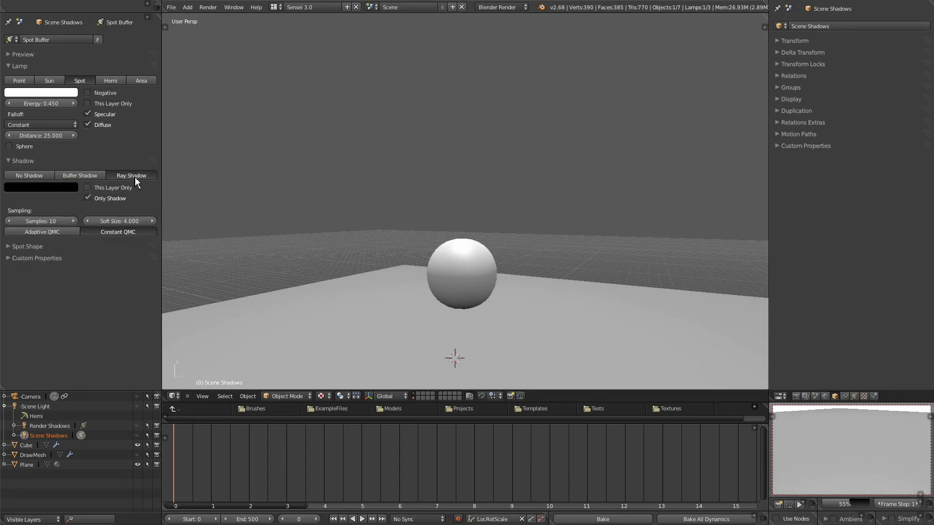
left_click(90, 178)
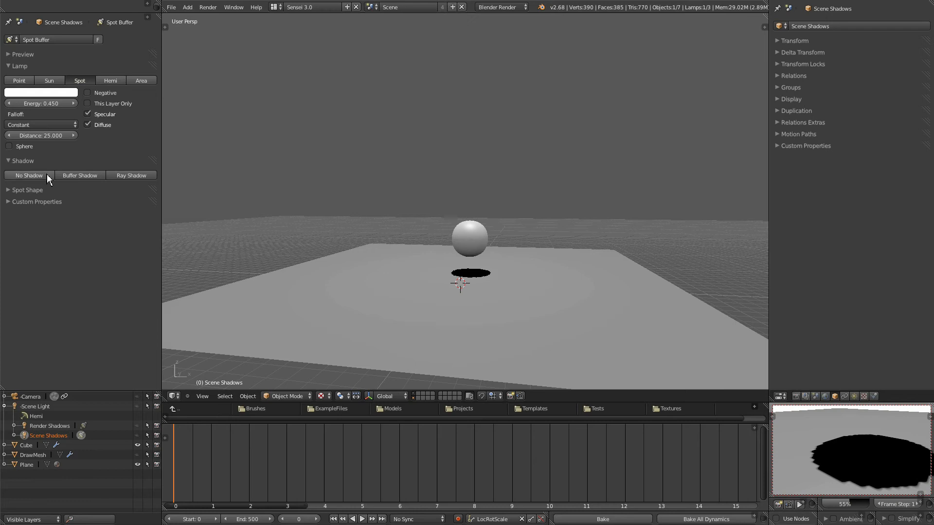
left_click(77, 177)
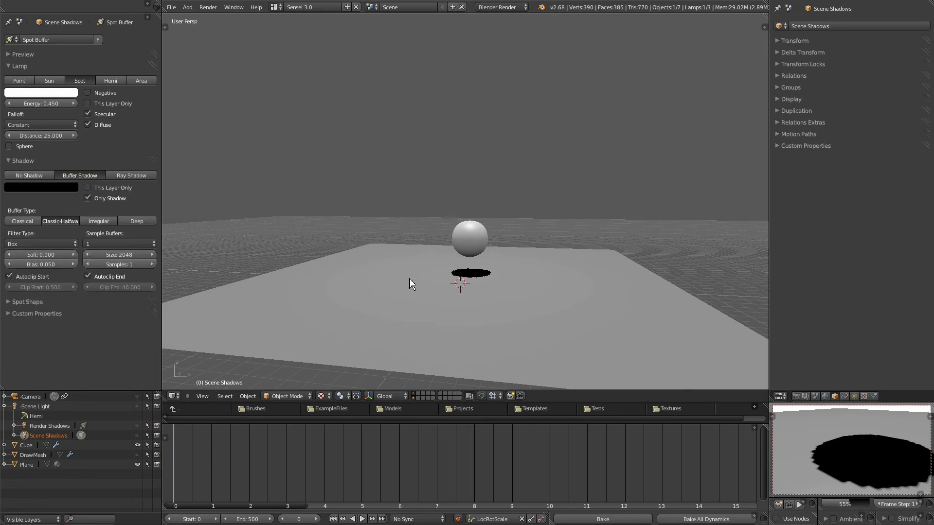
Select the Render Shadows lamp, exclude the Scene Shadows lamp from rendering, and examine the ray-traced shadow in the small preview
left_click(47, 426)
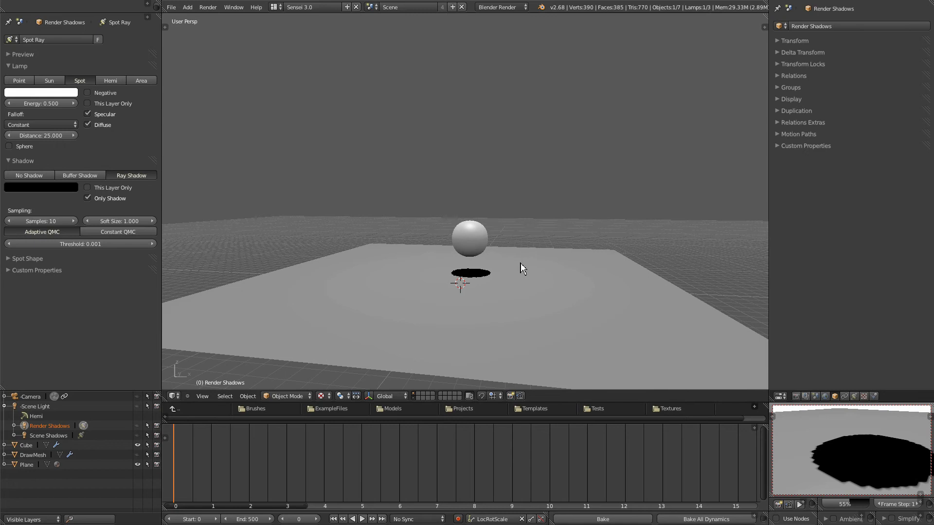
left_click(157, 436)
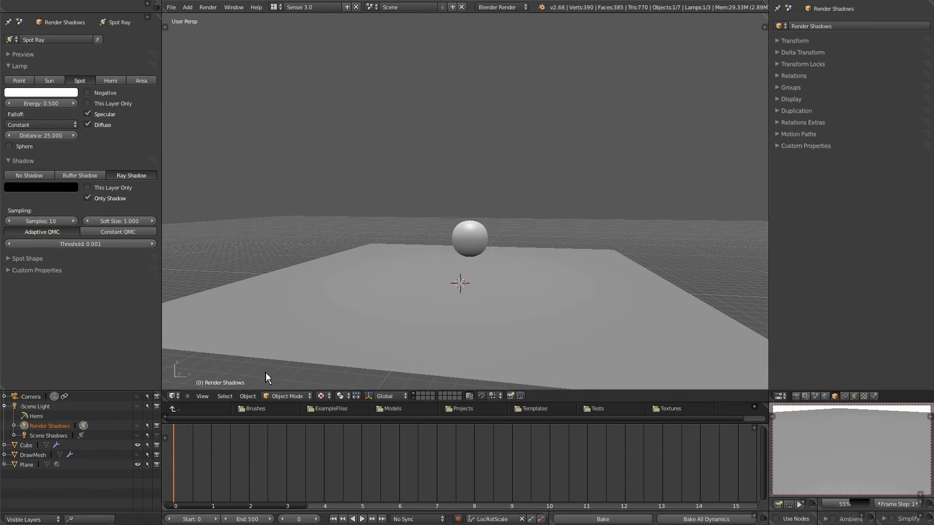
scroll(482, 286, "up", 1)
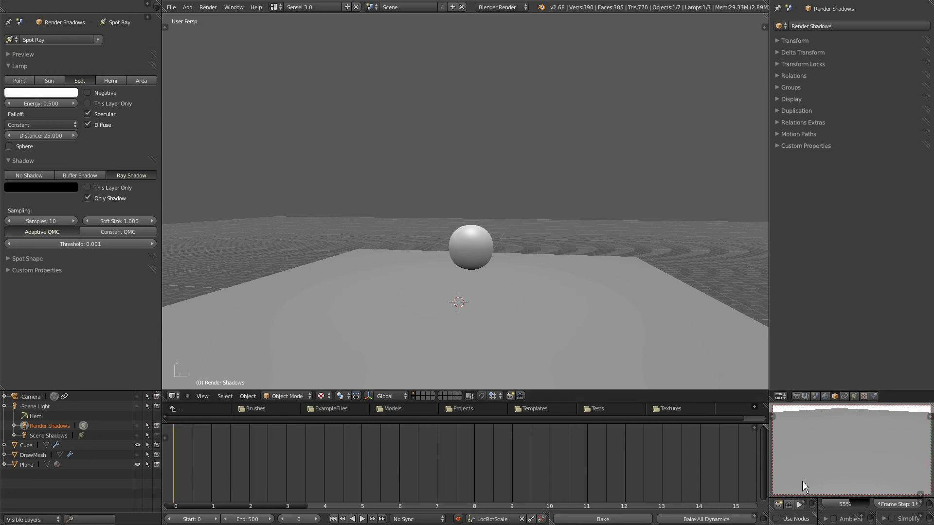
left_click(326, 396)
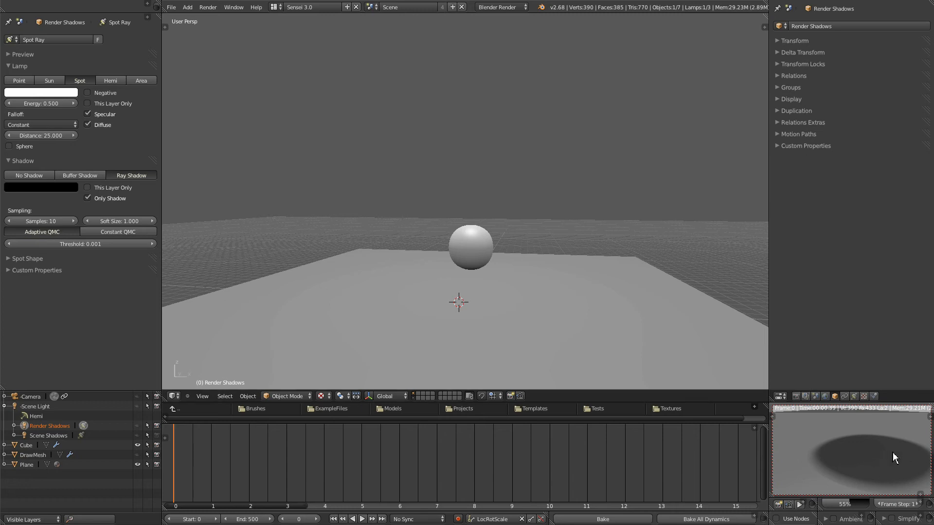
key("j")
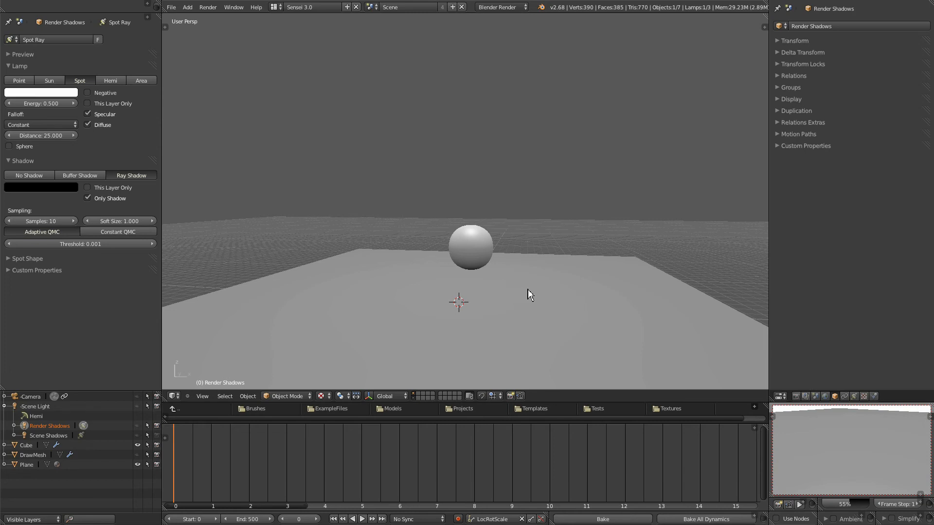
Re-enable the Scene Shadows lamp, compare the sphere's shadow from the top view, and disable the lamp again
left_click(157, 437)
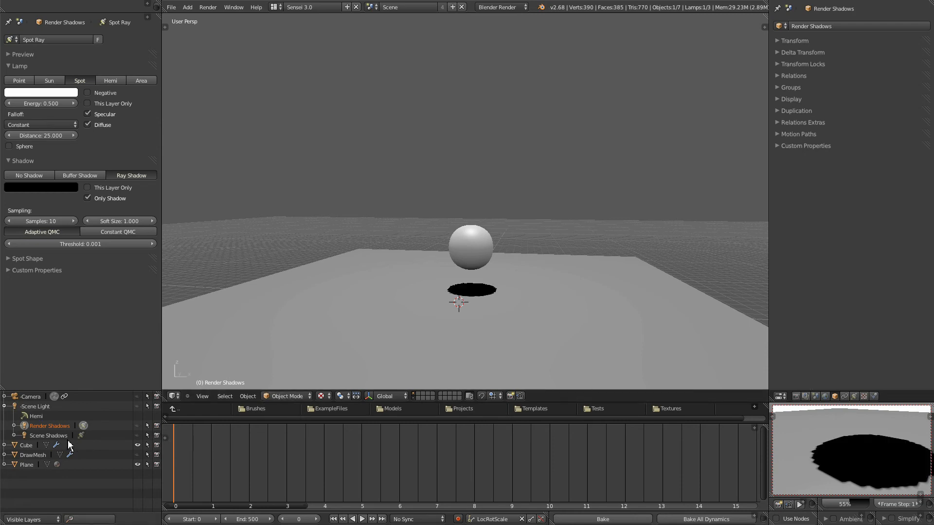
left_click(51, 436)
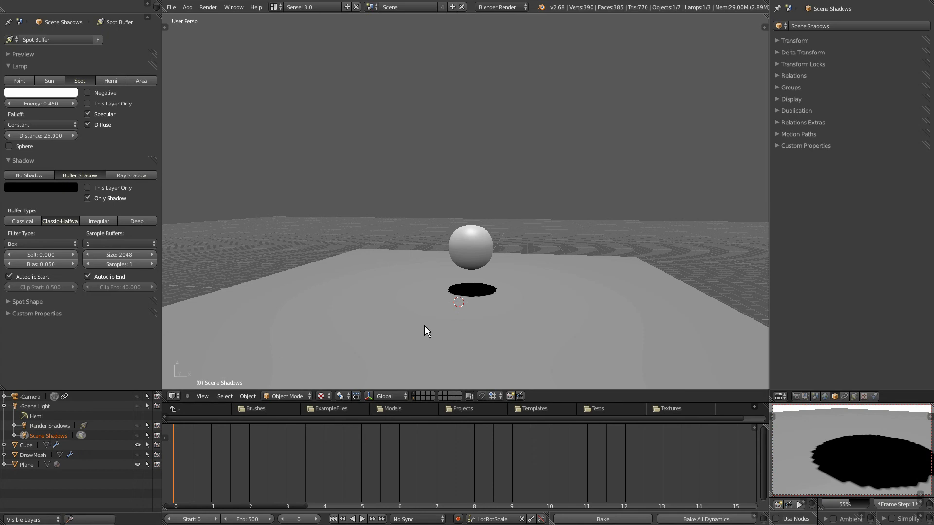
key("KP_7")
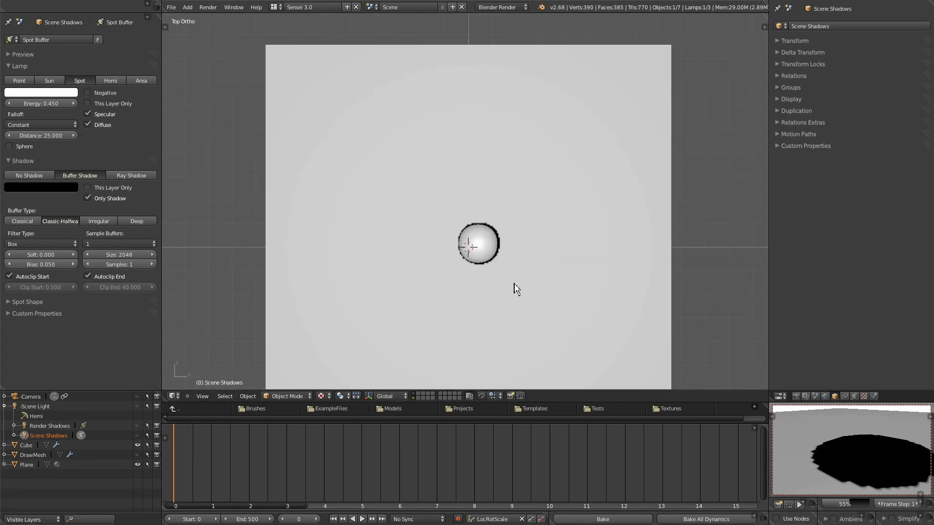
left_click(157, 437)
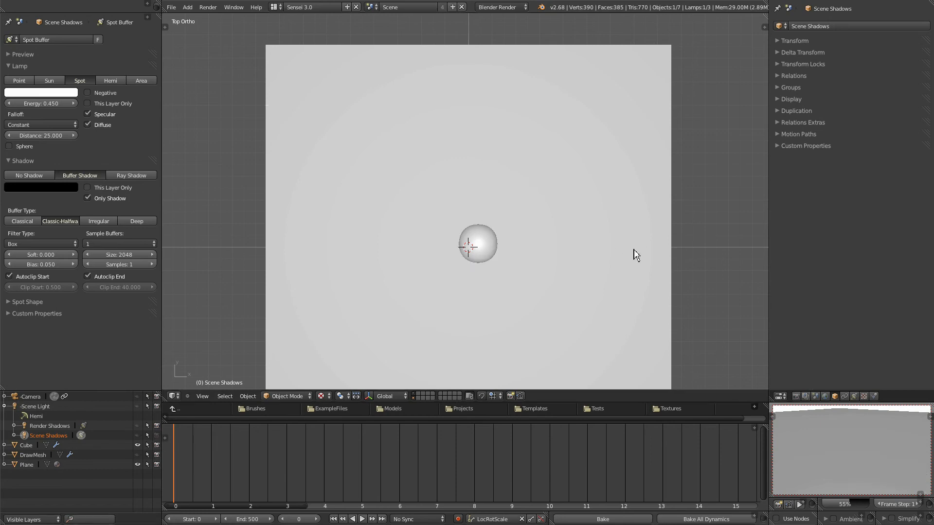
Duplicate the ground plane, scale the copy down, and place it slightly above the ground beside the sphere
right_click(483, 244)
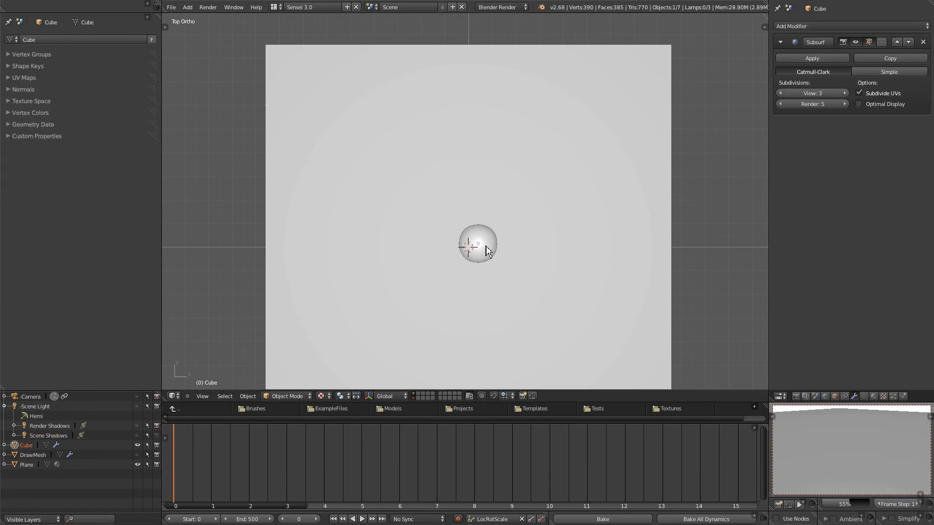
right_click(555, 190)
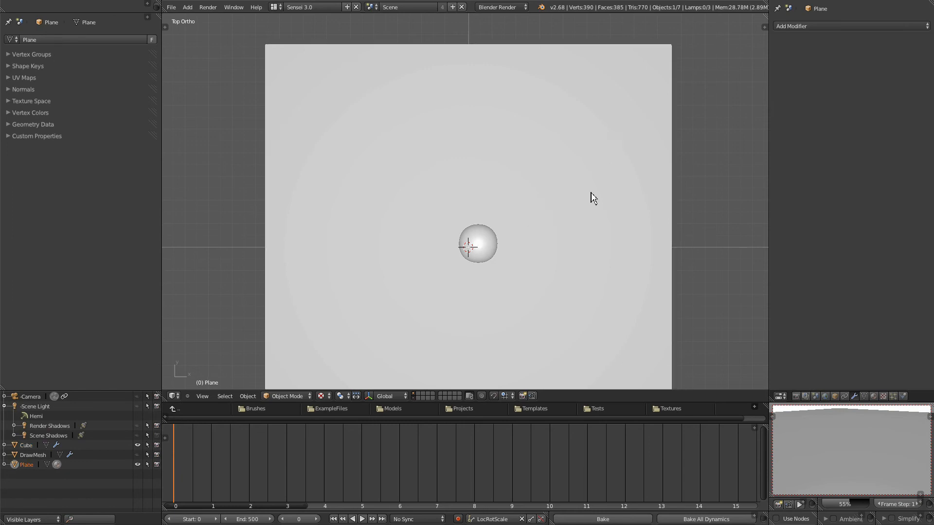
key("KP_5")
middle_click_drag(563, 291, 542, 237)
key("shift+d")
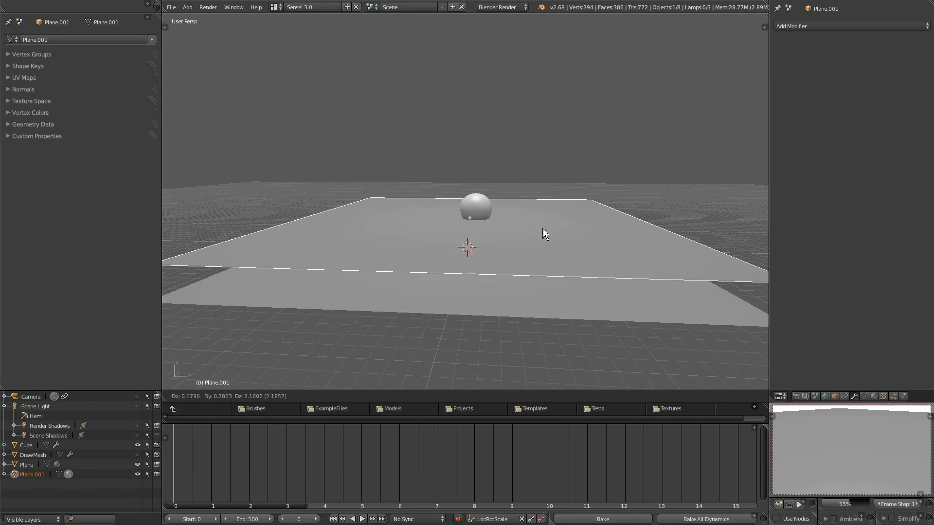
left_click(626, 216)
key("g")
left_click(568, 214)
key("g")
left_click(529, 217)
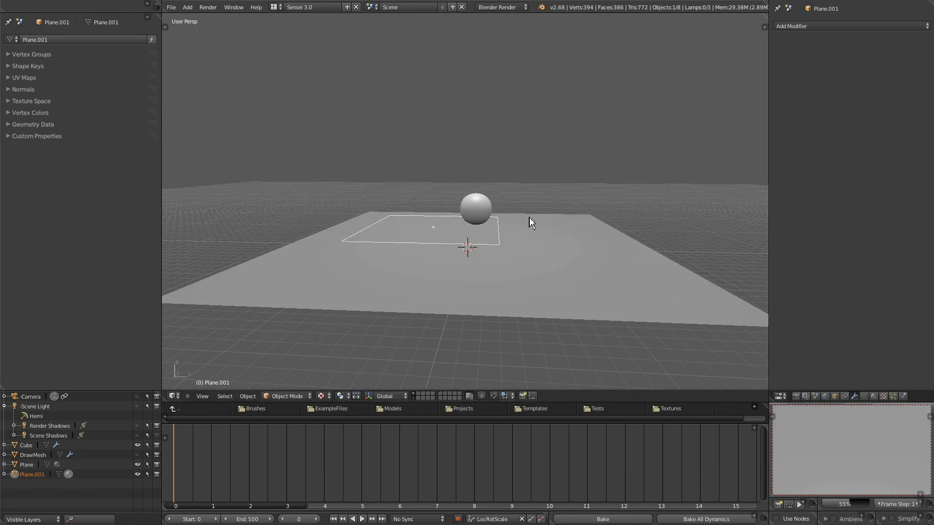
Re-enable rendering of the Scene Shadows lamp in the top view and select the small plane
key("KP_7")
key("KP_5")
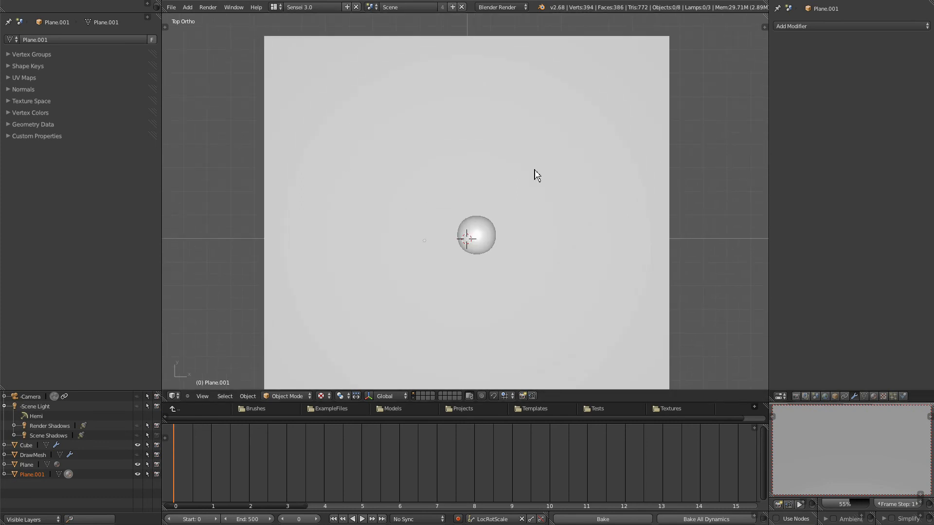
left_click(156, 437)
right_click(424, 261)
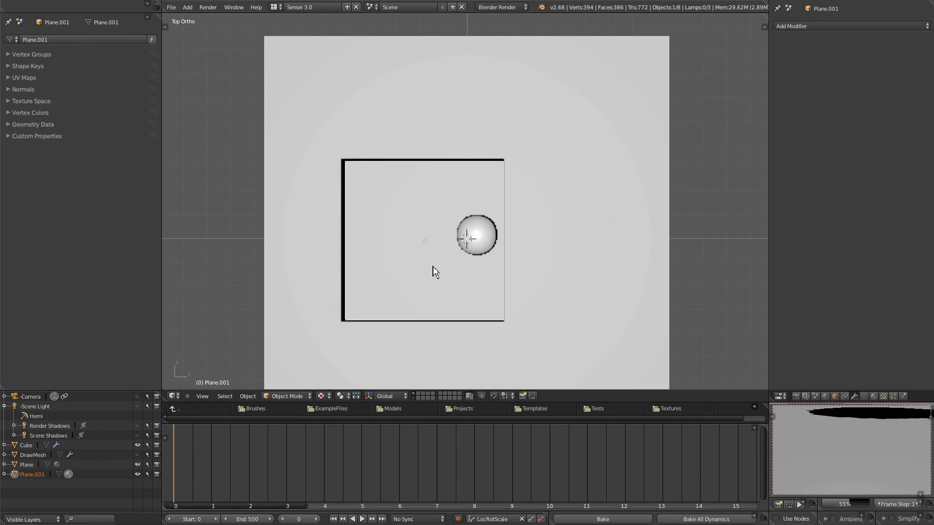
Move and tilt the small plane to one side of the sphere, and place a duplicate of it above the ground
key("g")
left_click(542, 298)
middle_click_drag(542, 298, 506, 224)
key("shift+d")
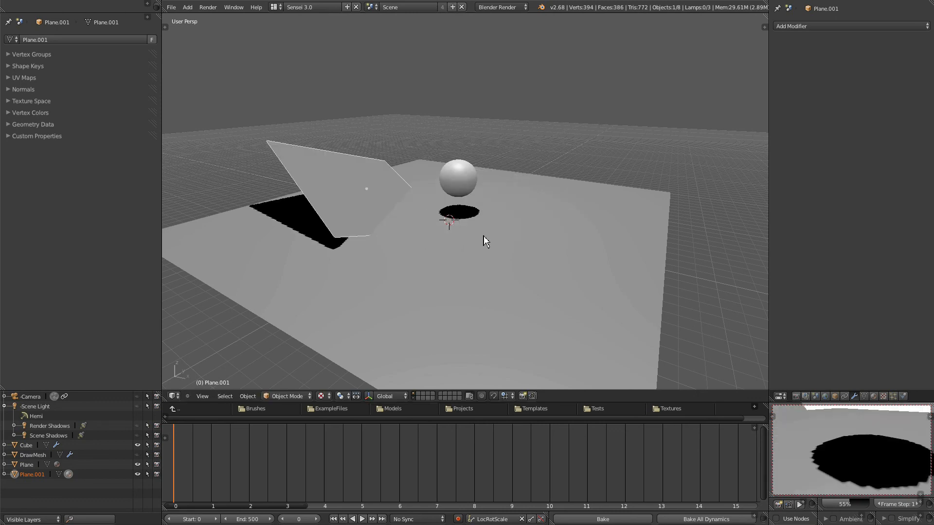
left_click(590, 159)
Duplicate the sphere, place the copy beside the original, and scale it up to about twice the size
right_click(471, 177)
middle_click_drag(470, 177, 569, 187)
key("shift+d")
left_click(611, 168)
key("s")
left_click(652, 184)
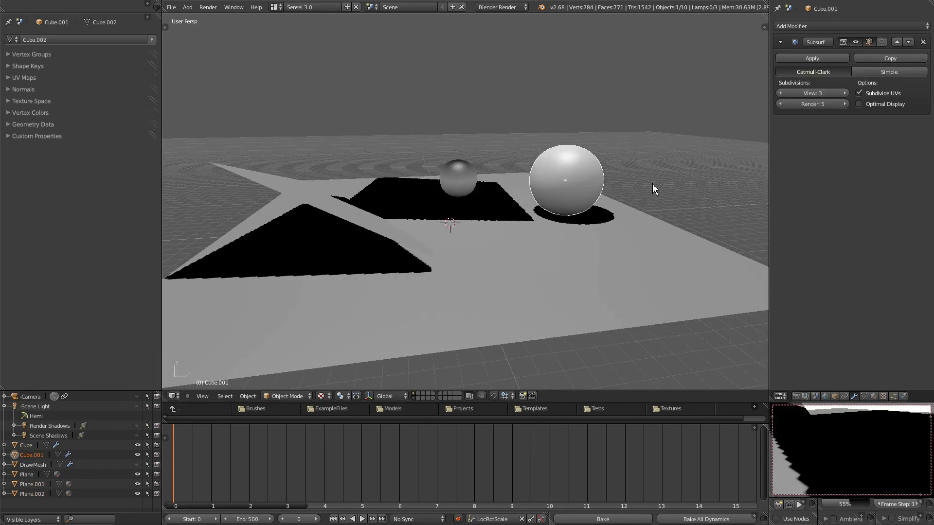
Duplicate the large sphere, place the copy above the tilted plane, and frame all the objects in the small preview
middle_click_drag(653, 184, 422, 283)
key("shift+d")
left_click(512, 208)
middle_click_drag(512, 209, 514, 289)
scroll(855, 454, "down", 4)
middle_click_drag(855, 454, 874, 461)
scroll(851, 454, "down", 2)
scroll(581, 229, "up", 3)
middle_click_drag(568, 186, 545, 239, "shift")
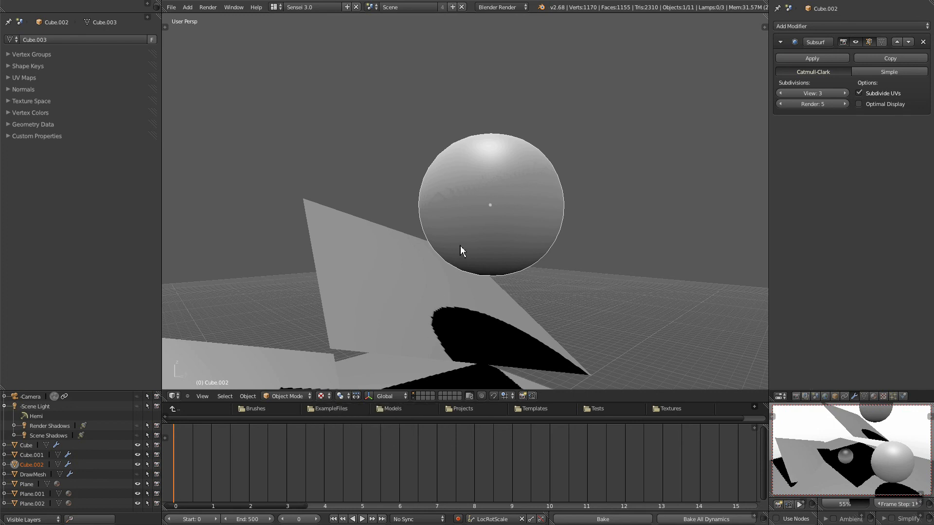
Compare the scene with the Scene Shadows lamp off and on, and render the image with the Render Shadows lamp selected
left_click(157, 435)
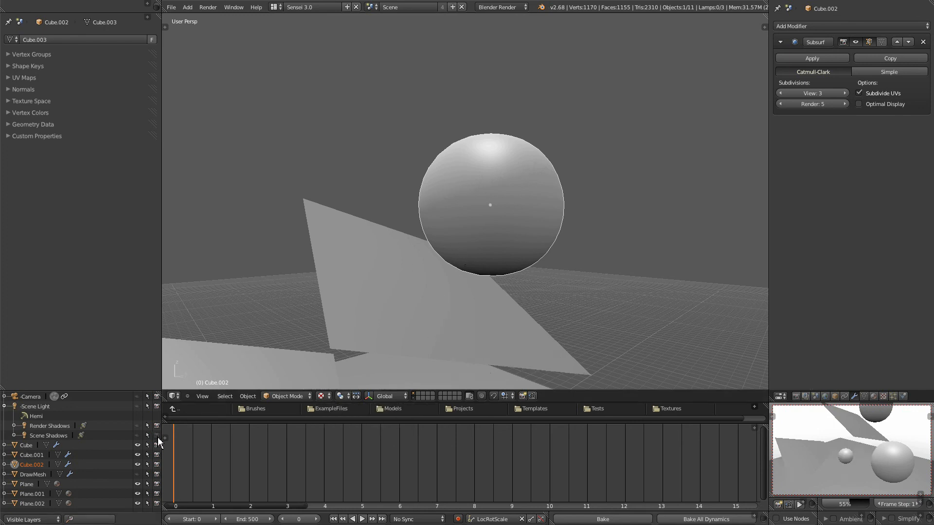
left_click(59, 429)
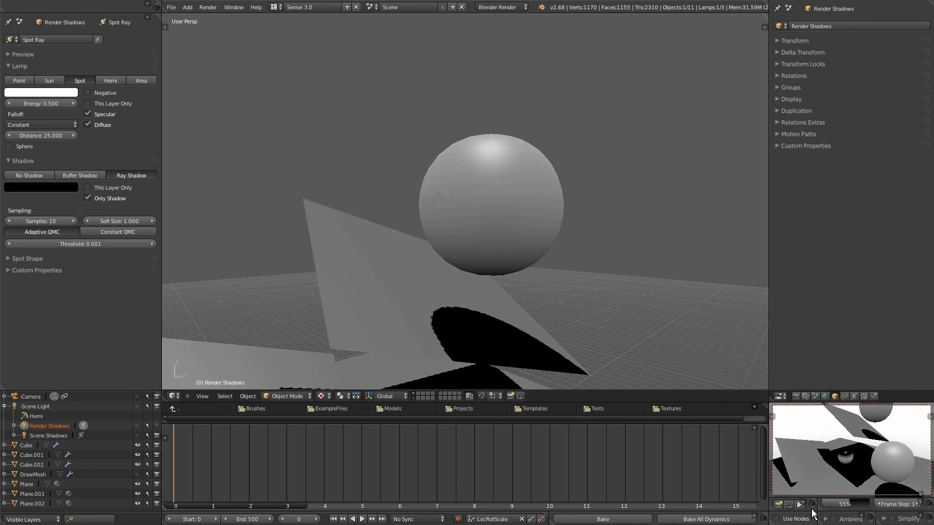
left_click(779, 506)
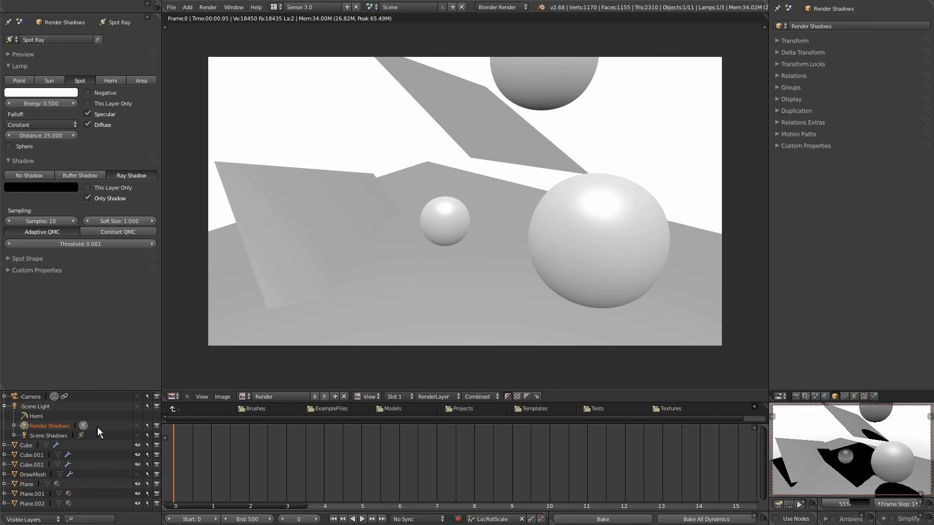
left_click(778, 505)
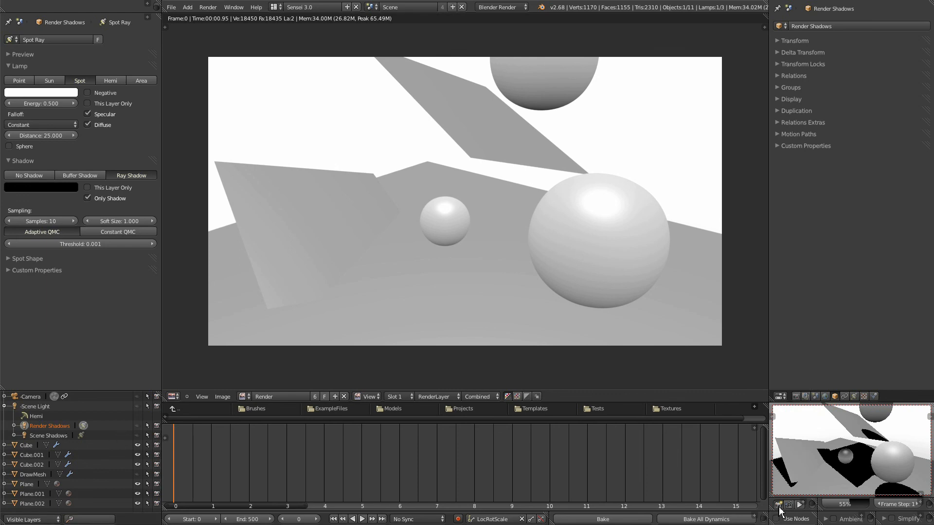